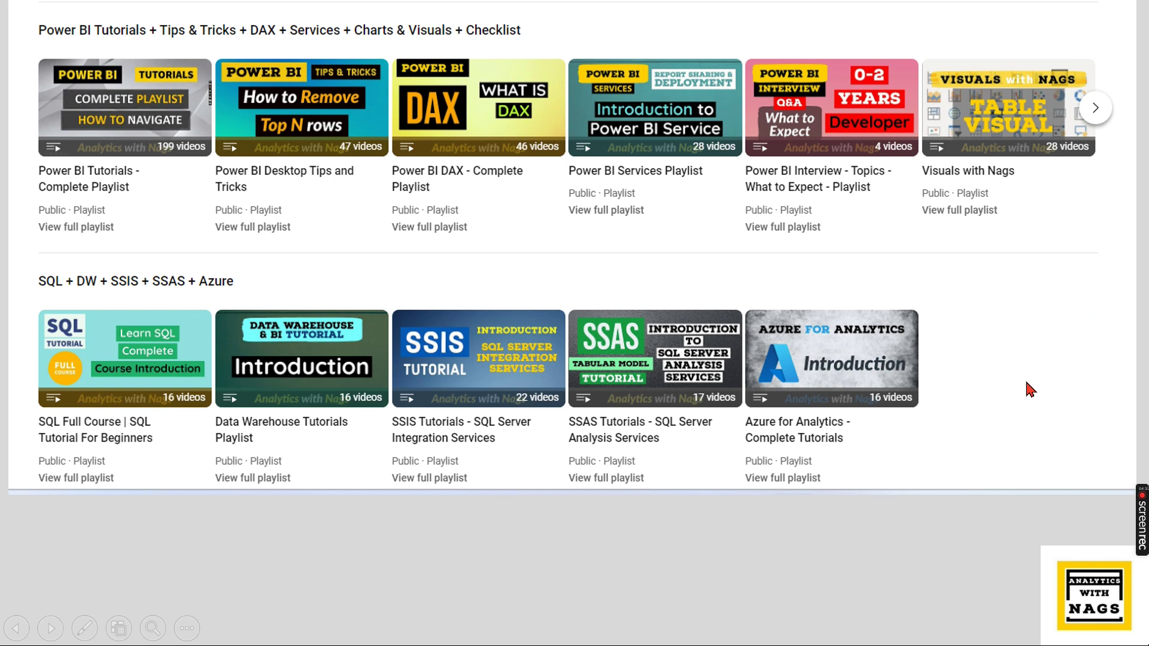
- Exit the finished PowerPoint slide show back to the deck's editing view
left_click(556, 584)
- Switch to the Power BI report, collapse all side panes, then restore the Filters and Visualizations panes
left_click(597, 562)
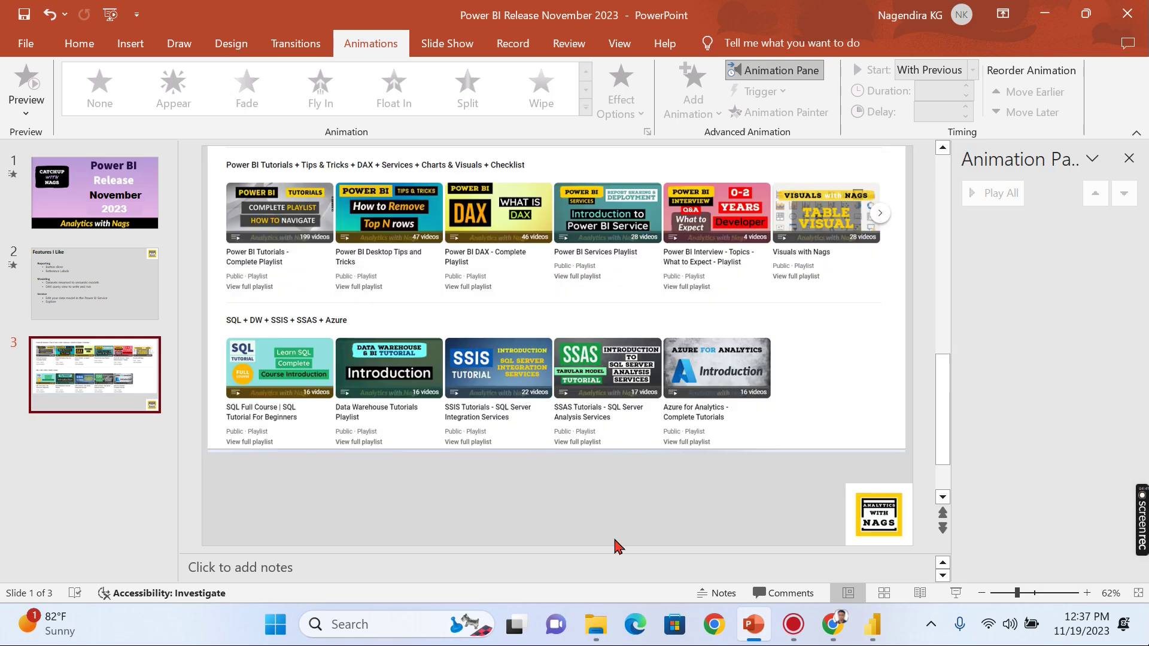
left_click(871, 626)
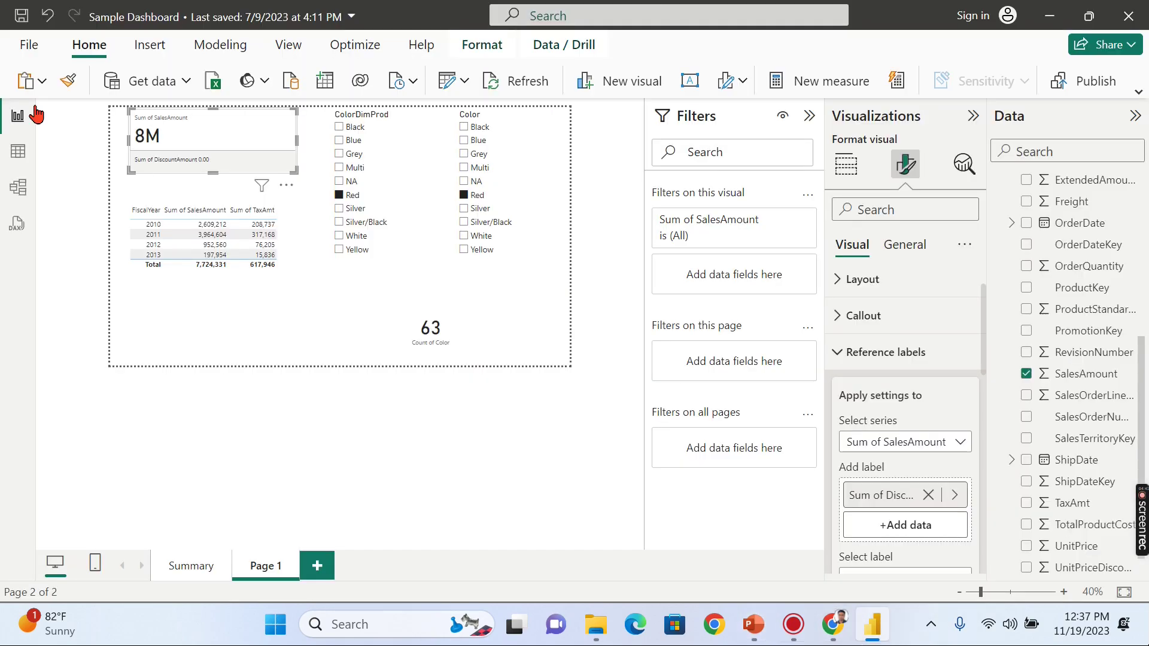
left_click(810, 116)
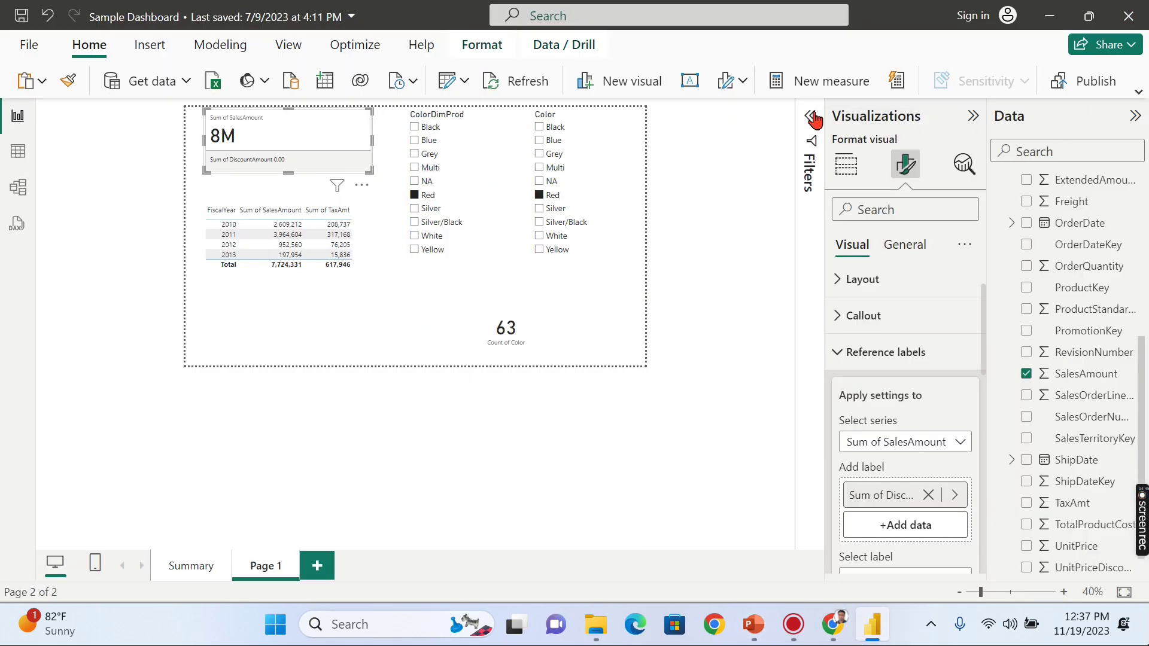
left_click(971, 116)
left_click(1133, 115)
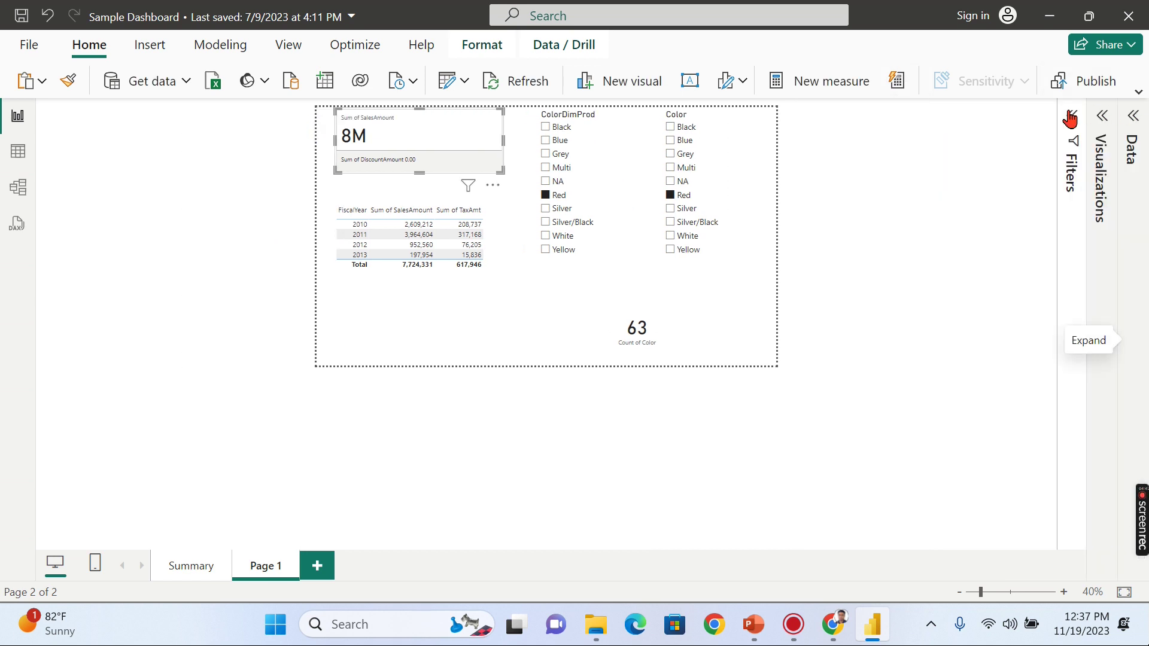
left_click(903, 501)
scroll(891, 473, "up", 2)
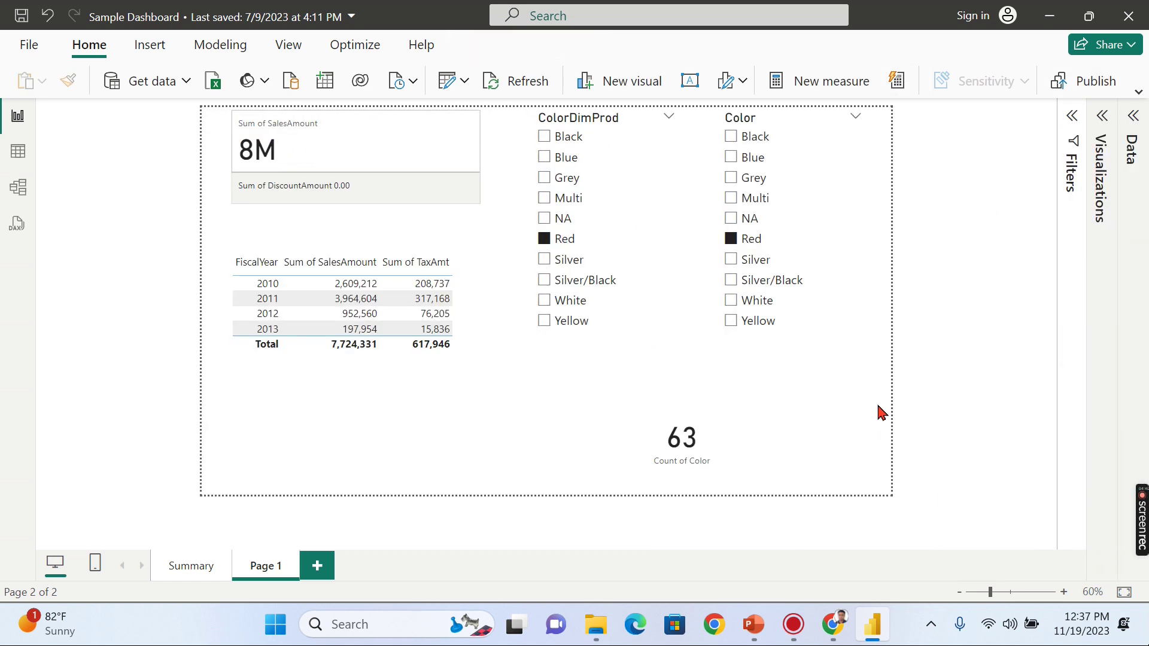
left_click(1071, 116)
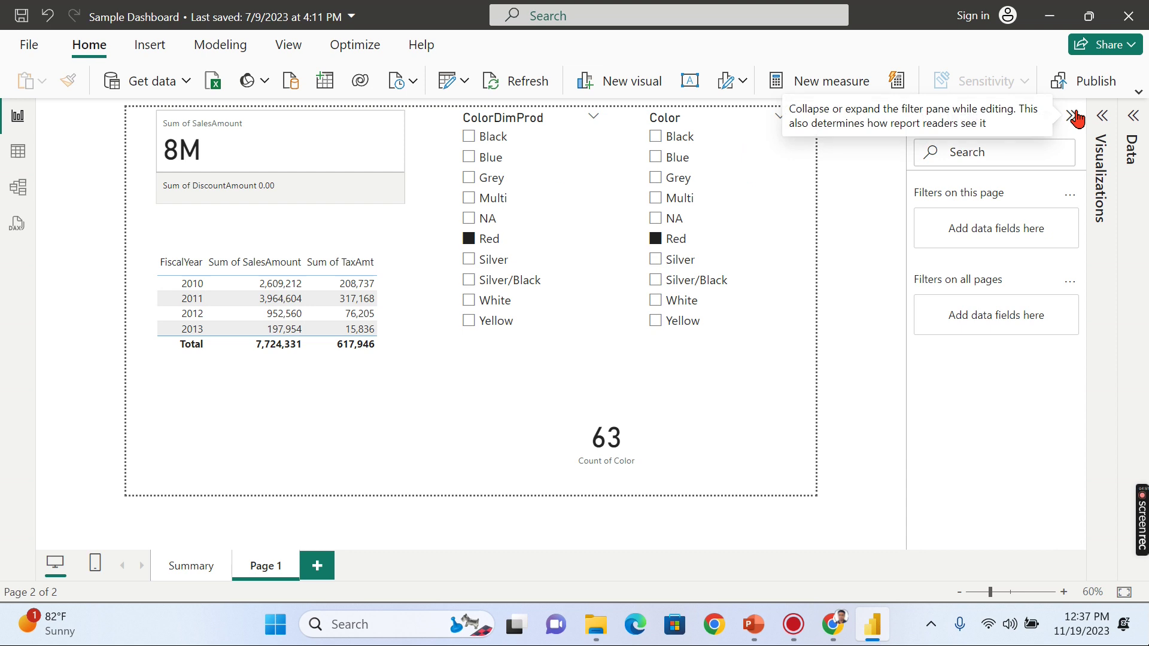
left_click(1101, 128)
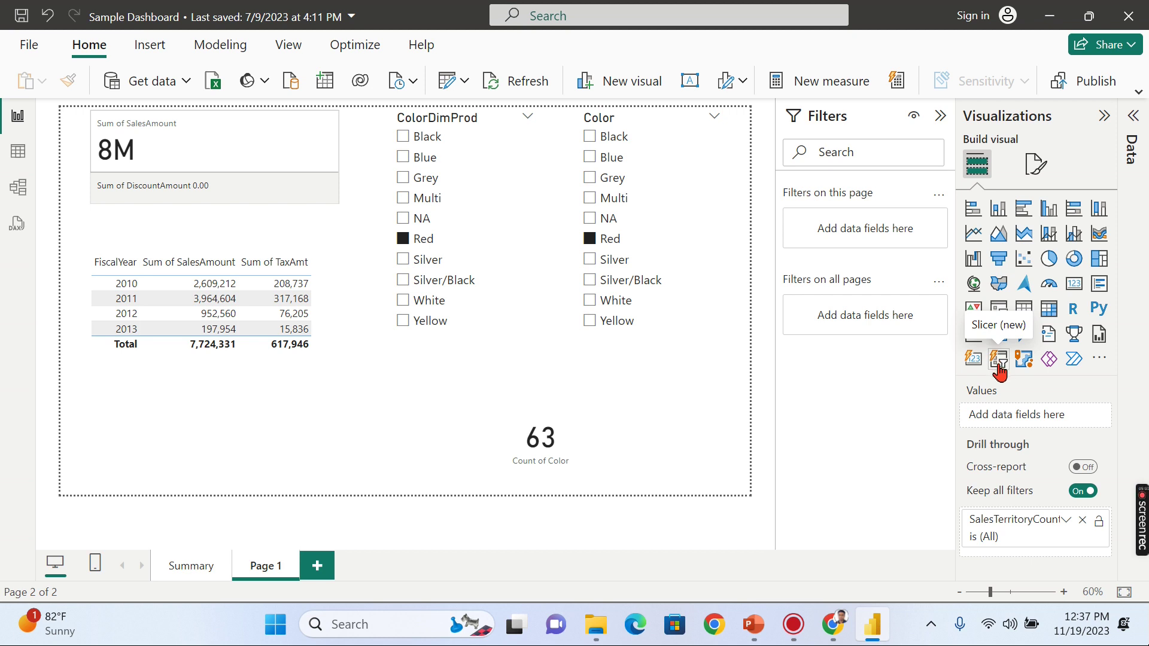
- Drag the Count of Color card left and place a new empty slicer beside it
left_click_drag(611, 431, 454, 438)
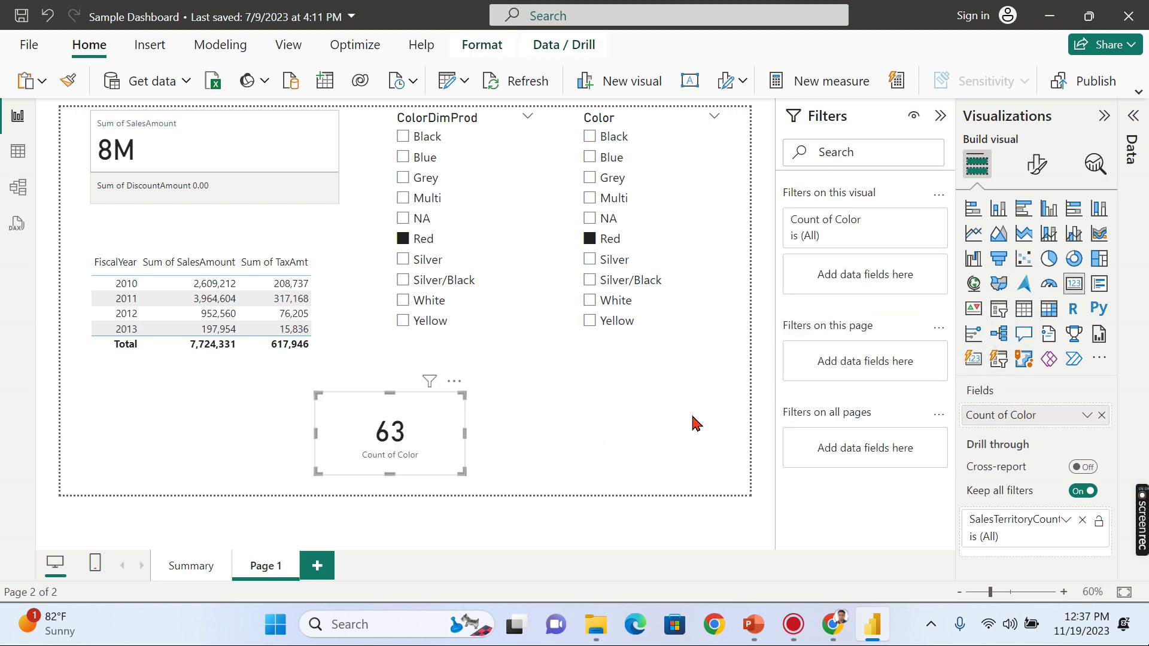
left_click(553, 419)
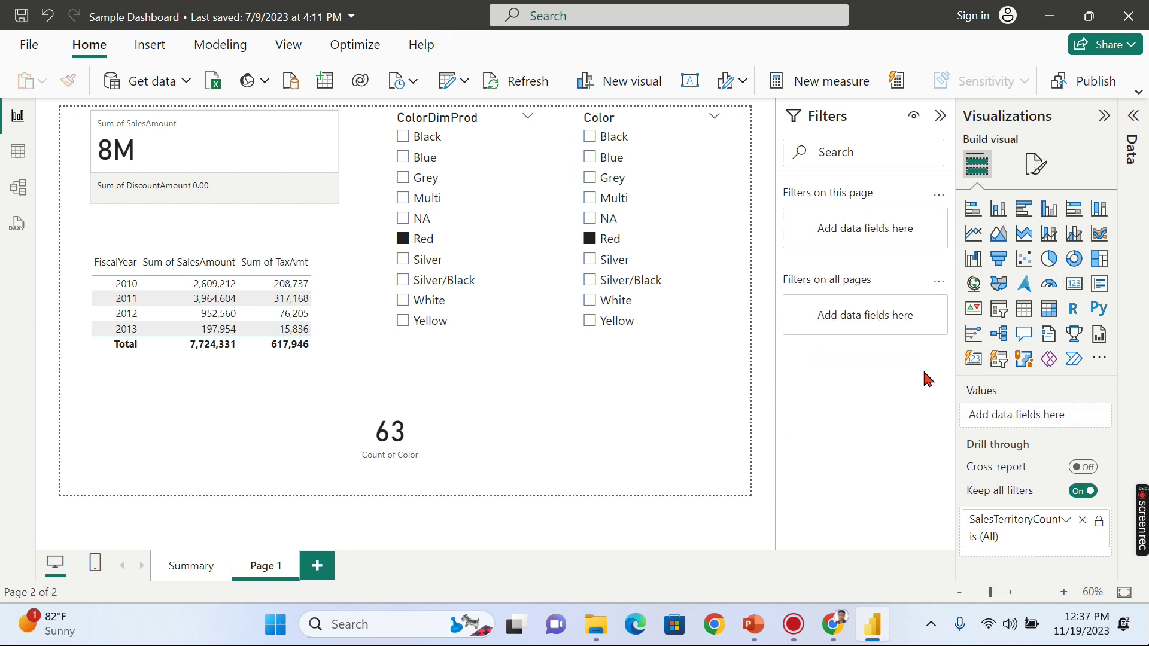
left_click(1000, 361)
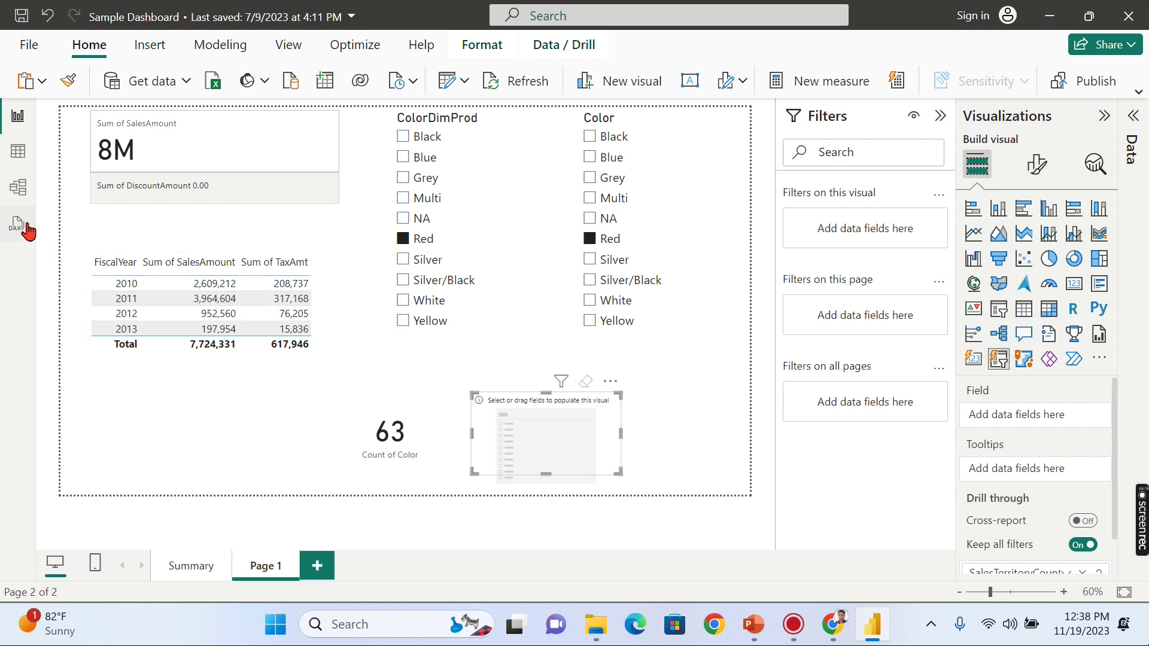
left_click(206, 128)
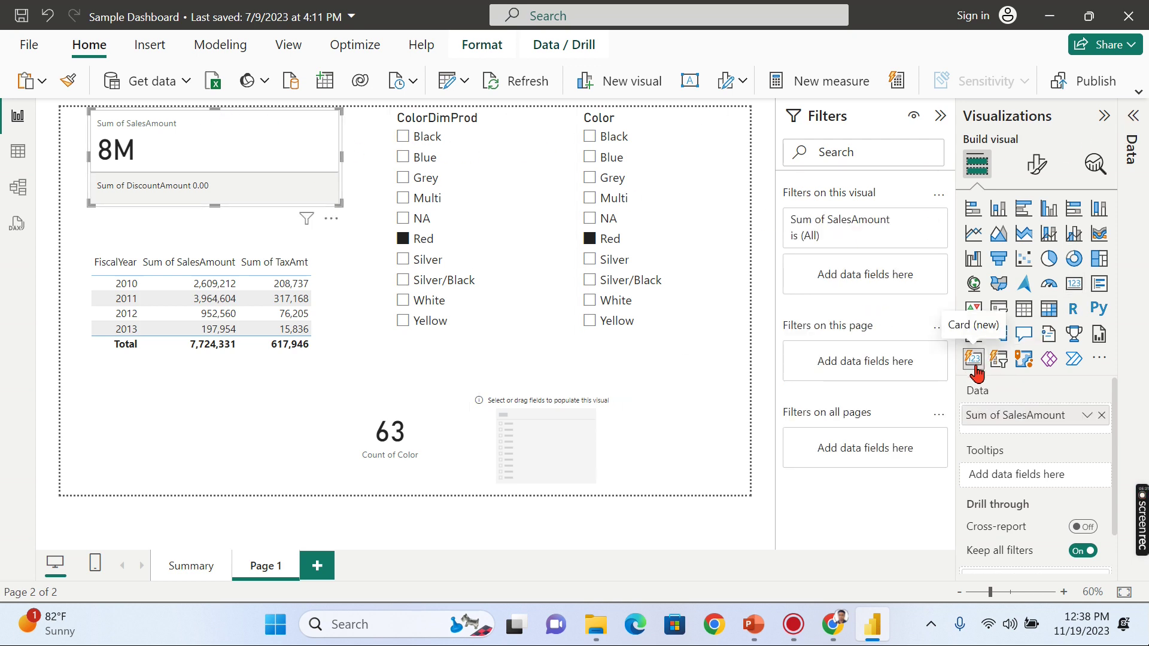
left_click(1037, 160)
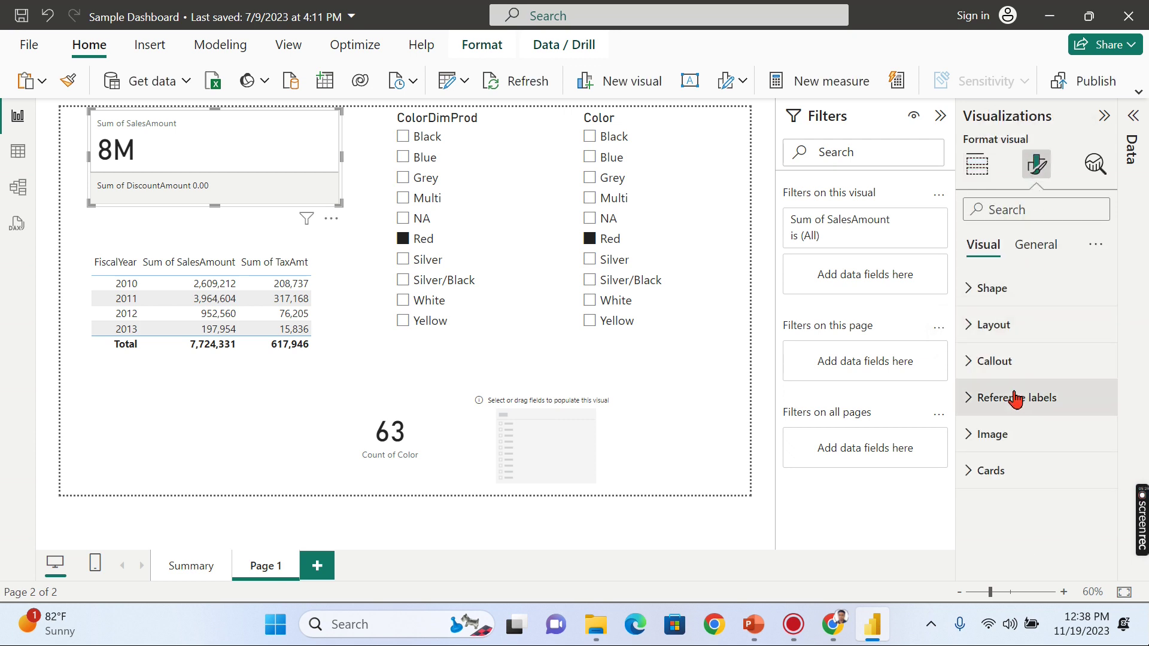
left_click(998, 413)
scroll(1053, 467, "down", 2)
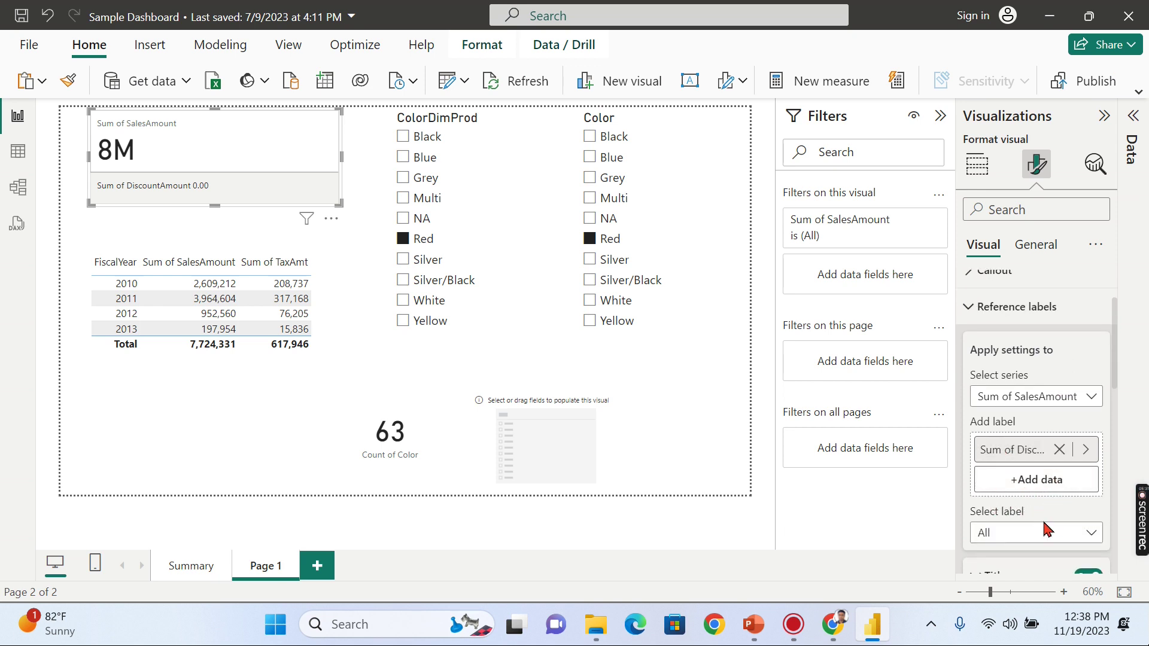
scroll(1071, 498, "down", 2)
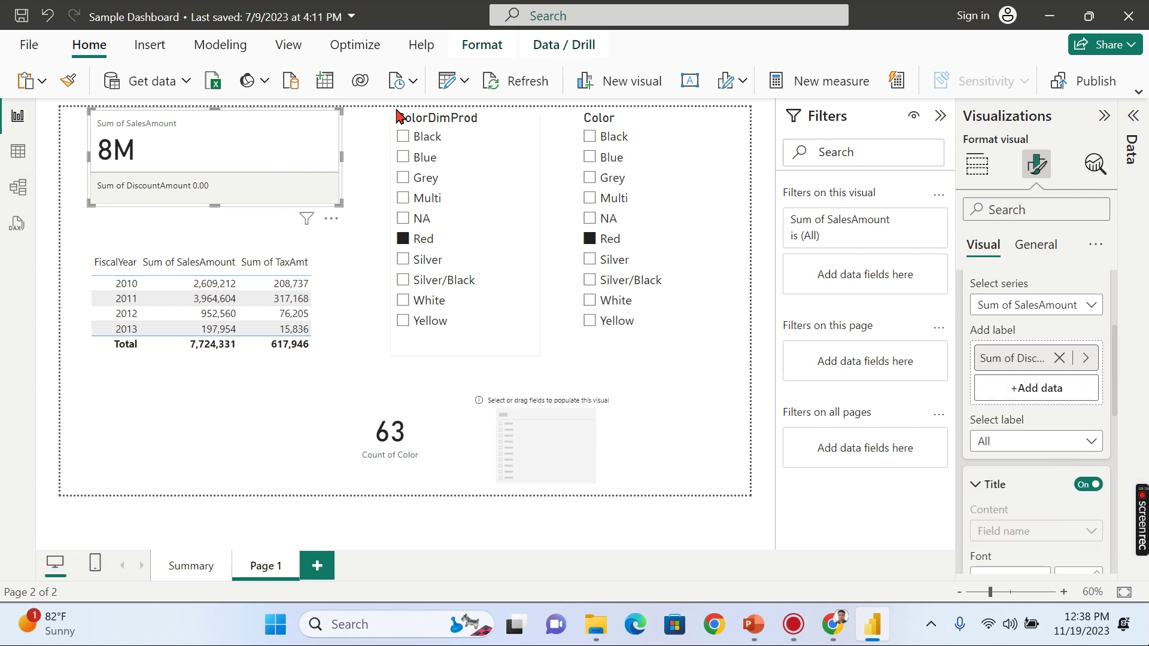
scroll(972, 382, "up", 2)
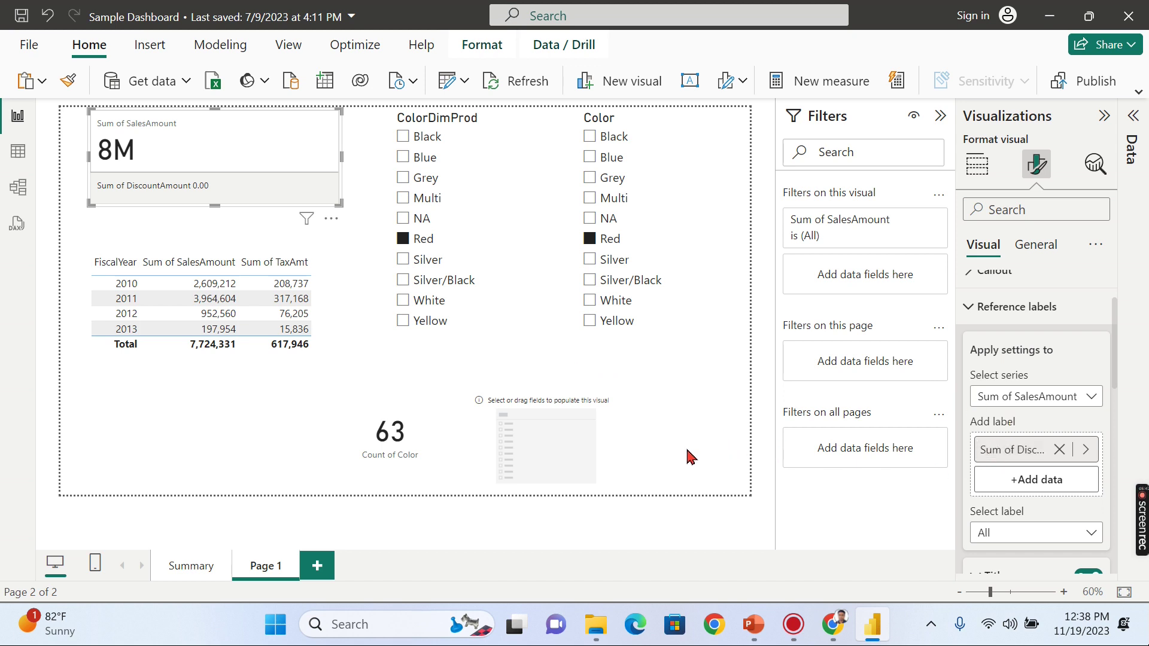
left_click(707, 435)
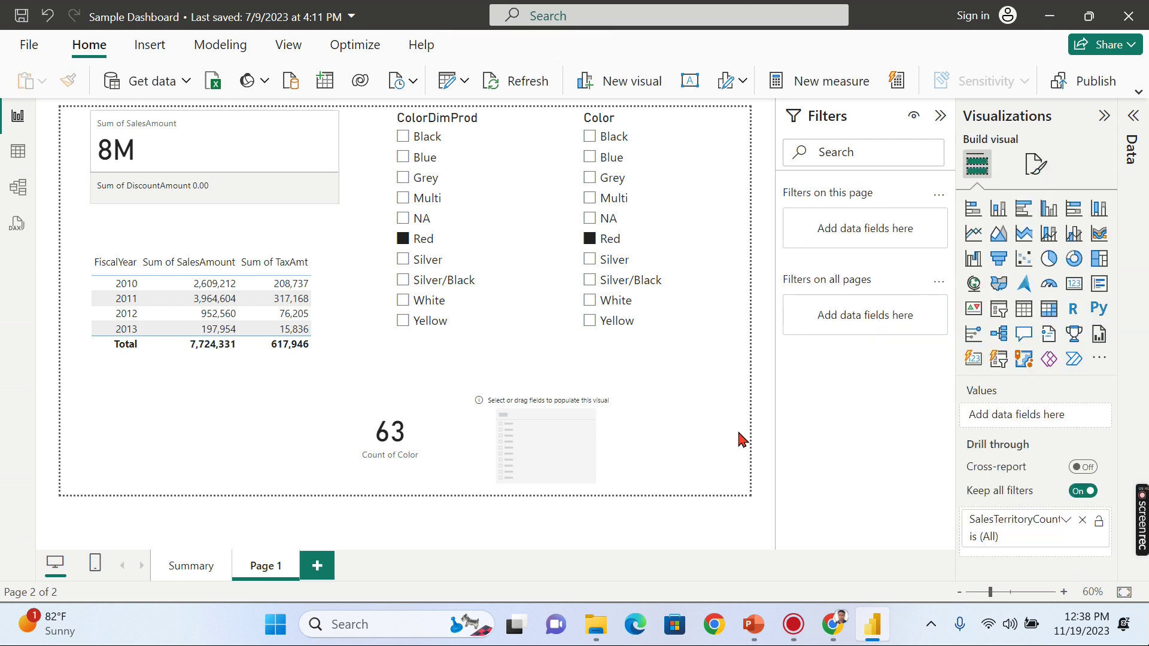
- In DAX query view, run the sample TOPN query on FactInternetSales and show the Model tree
left_click(15, 236)
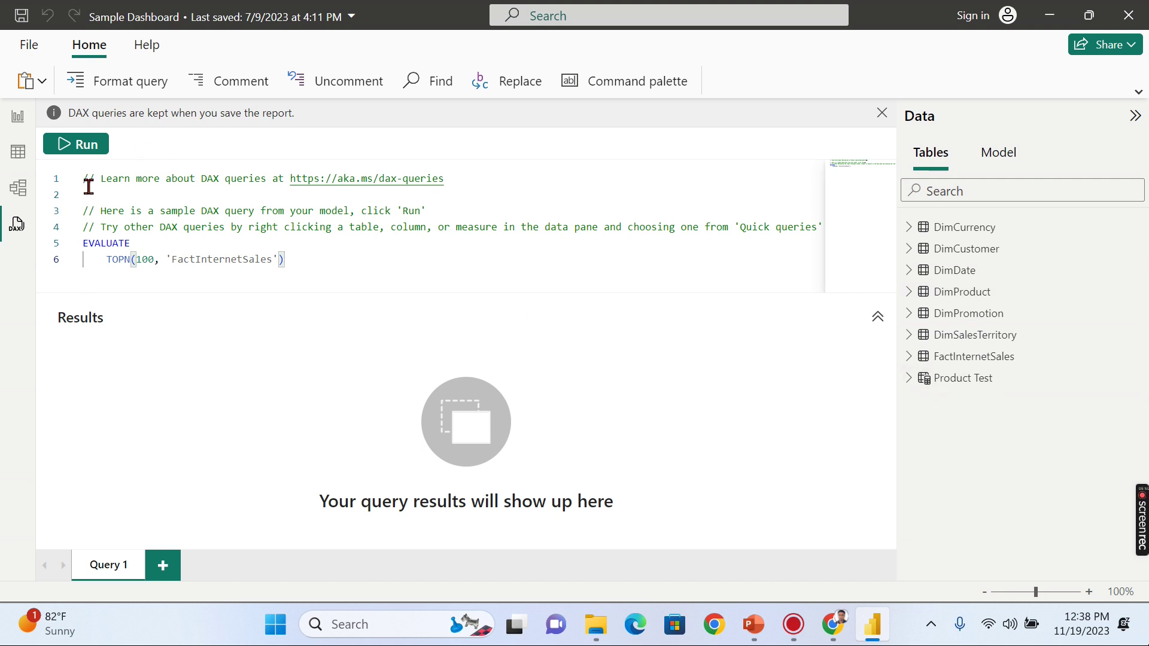
left_click(92, 148)
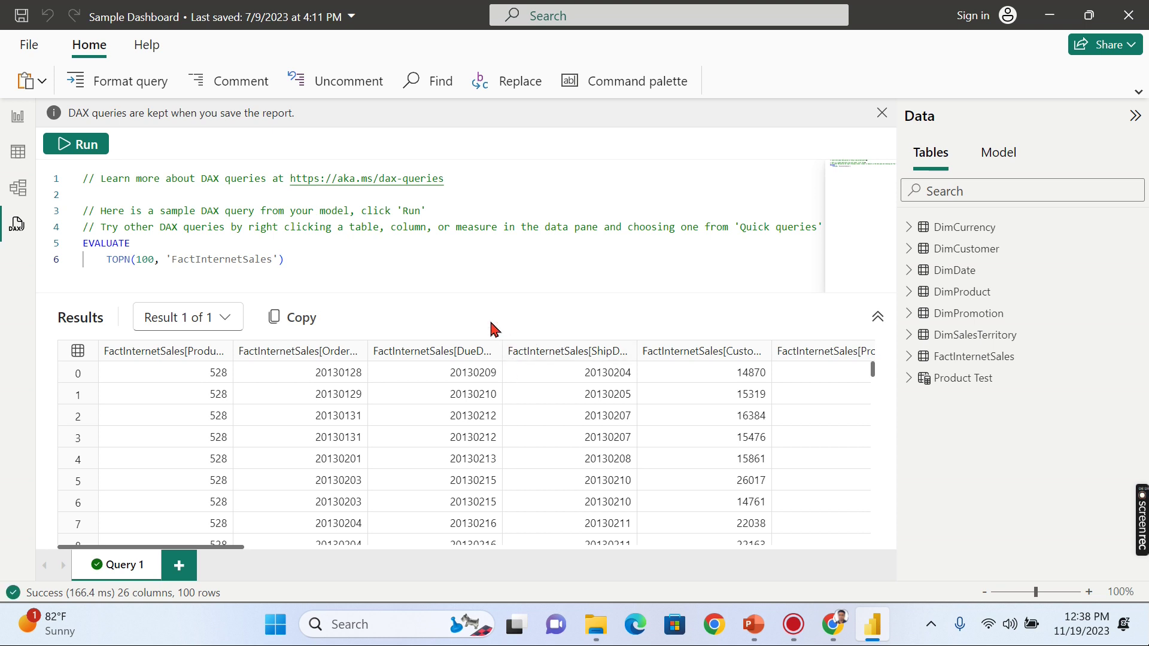
mouse_move(124, 267)
left_click(995, 163)
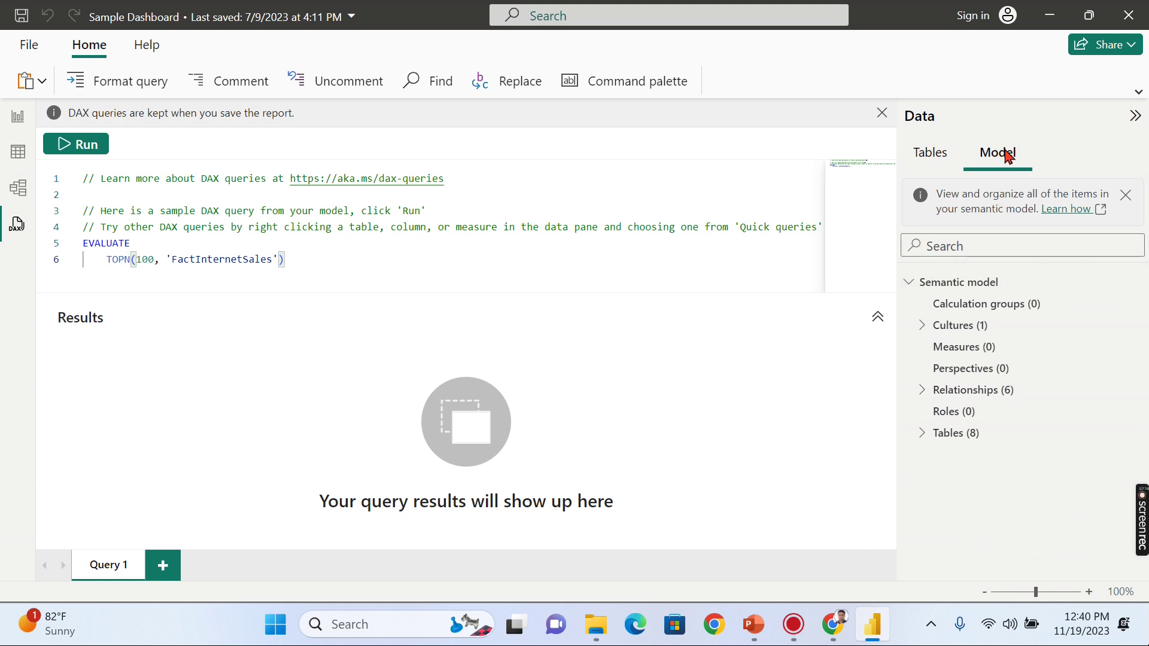
left_click(993, 165)
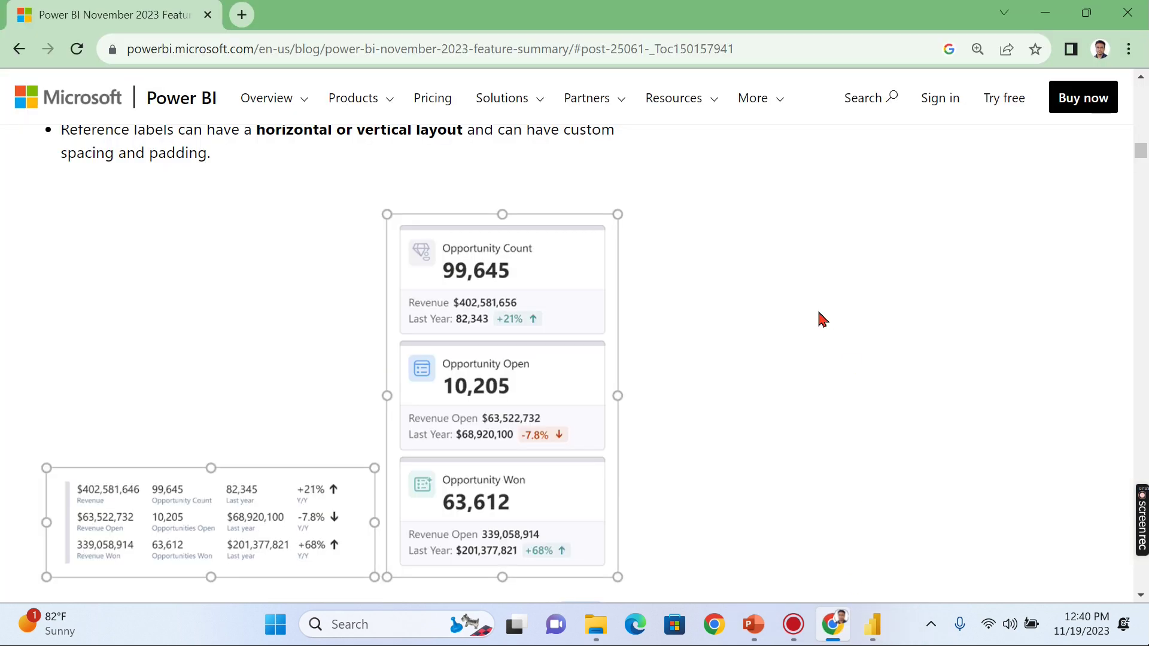
- Scroll through the blog post past the Azure Maps section
scroll(772, 264, "up", 15)
scroll(547, 243, "down", 7)
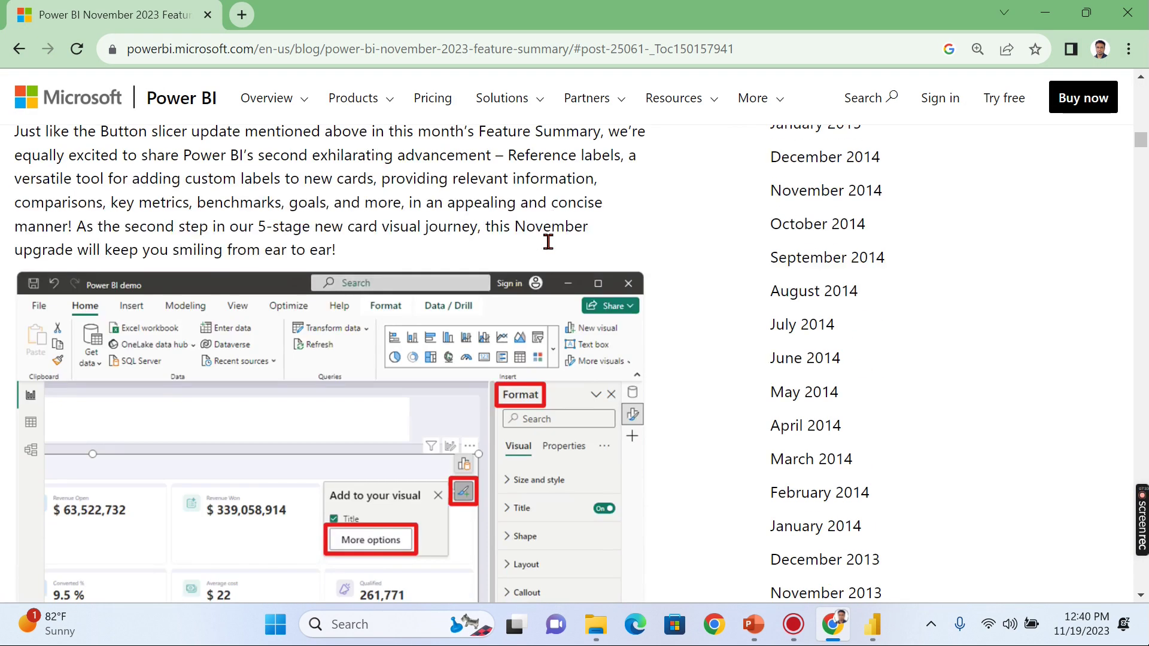
scroll(547, 242, "down", 15)
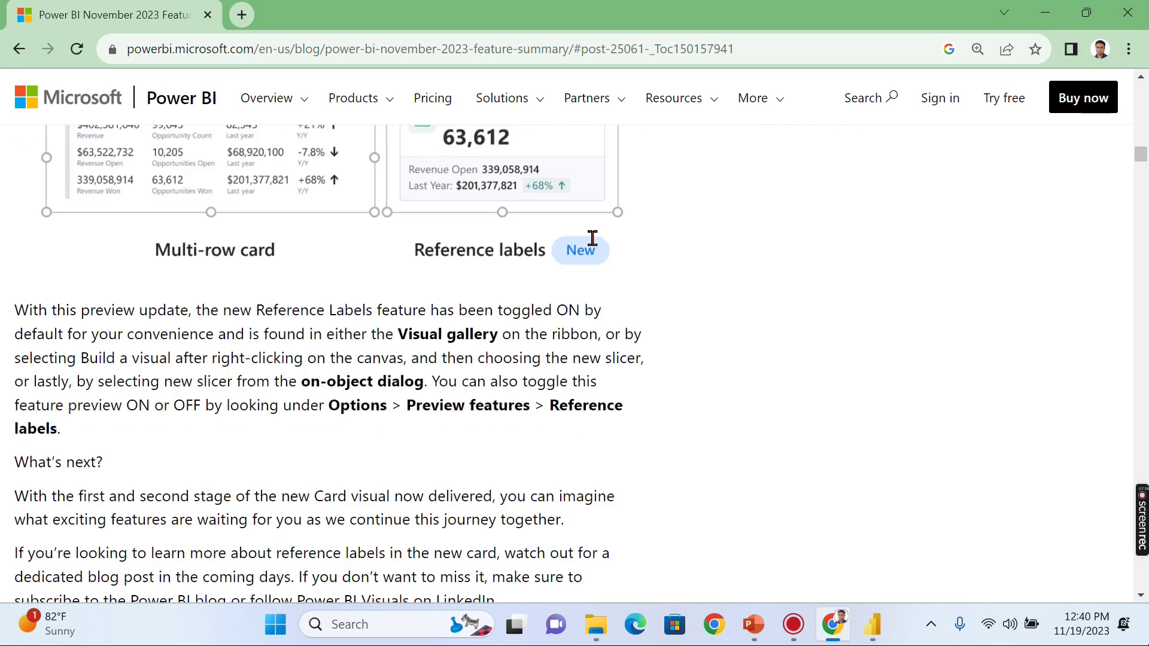
scroll(641, 244, "down", 9)
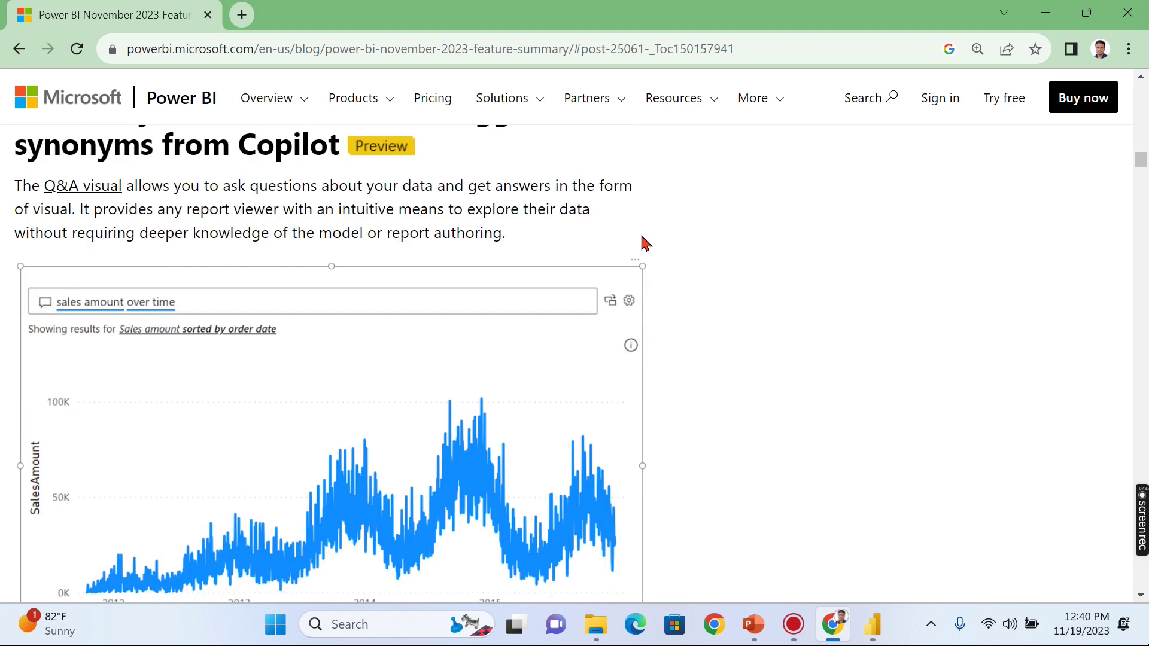
scroll(641, 243, "down", 5)
scroll(641, 244, "up", 20)
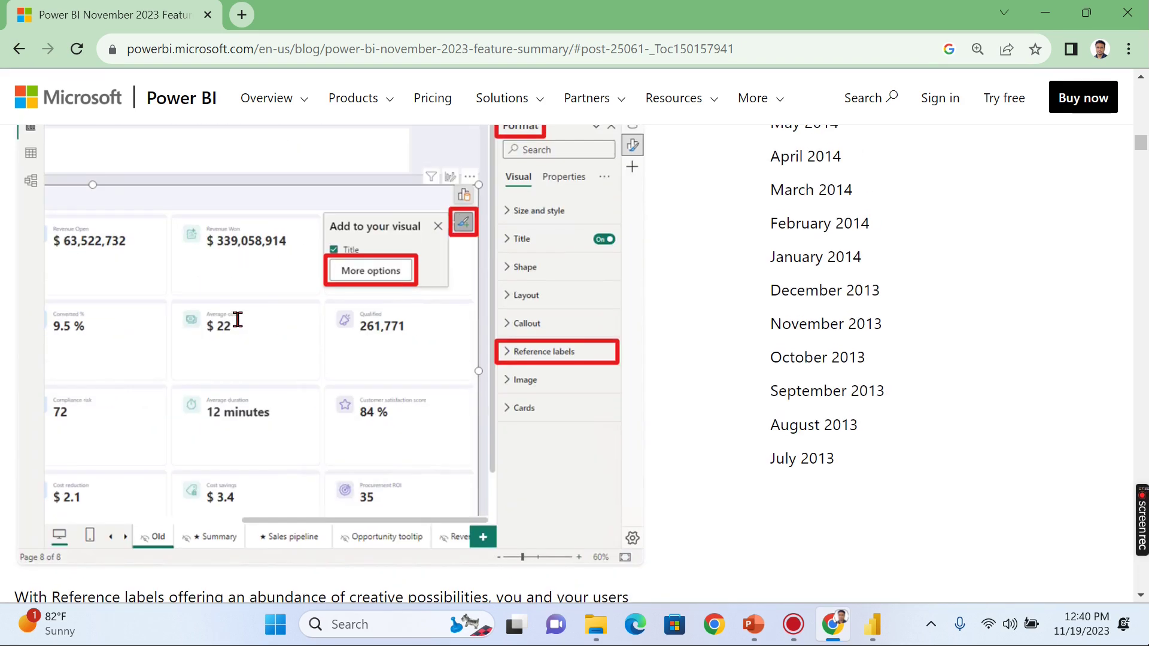
scroll(238, 323, "up", 7)
scroll(310, 320, "down", 18)
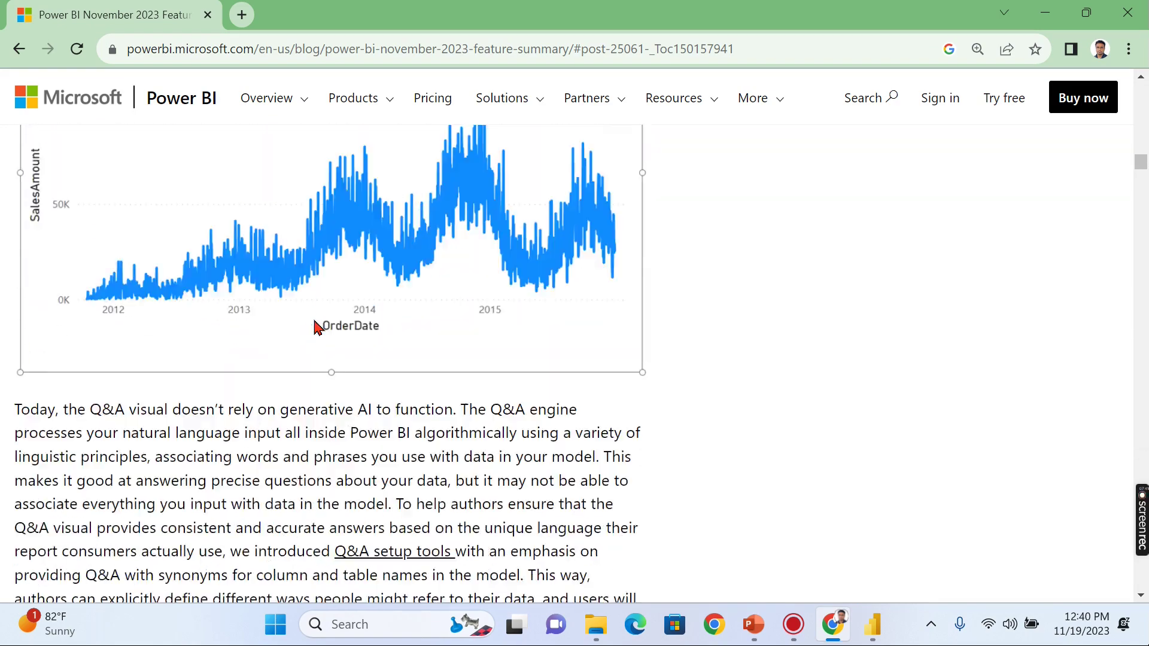
scroll(315, 328, "down", 20)
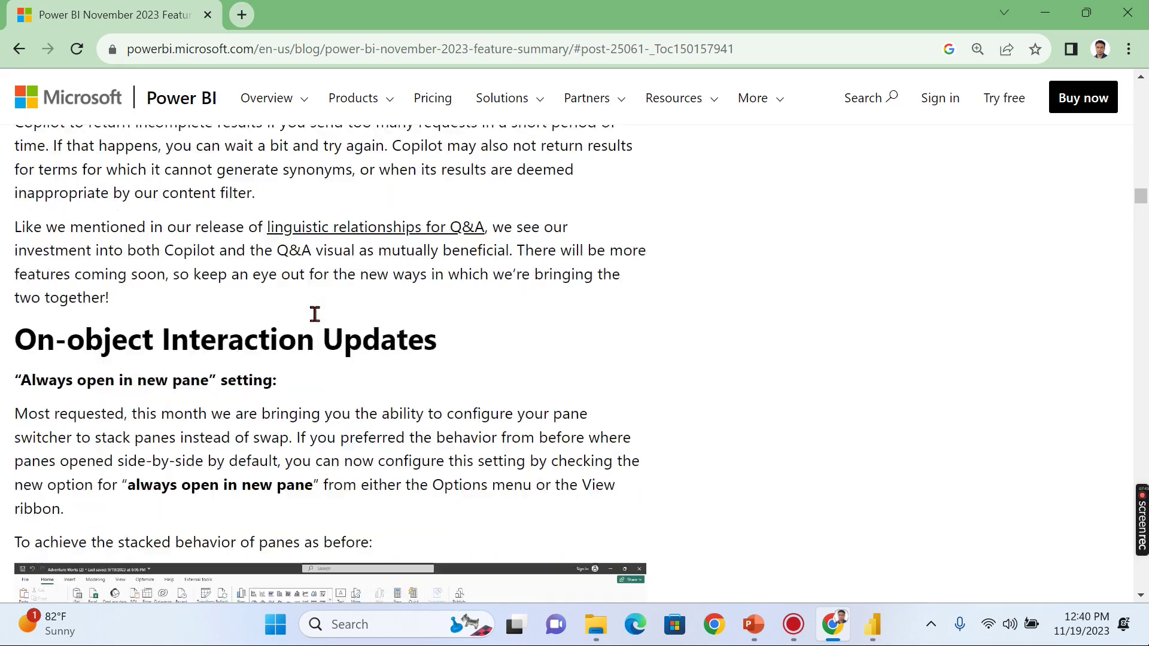
scroll(315, 314, "down", 15)
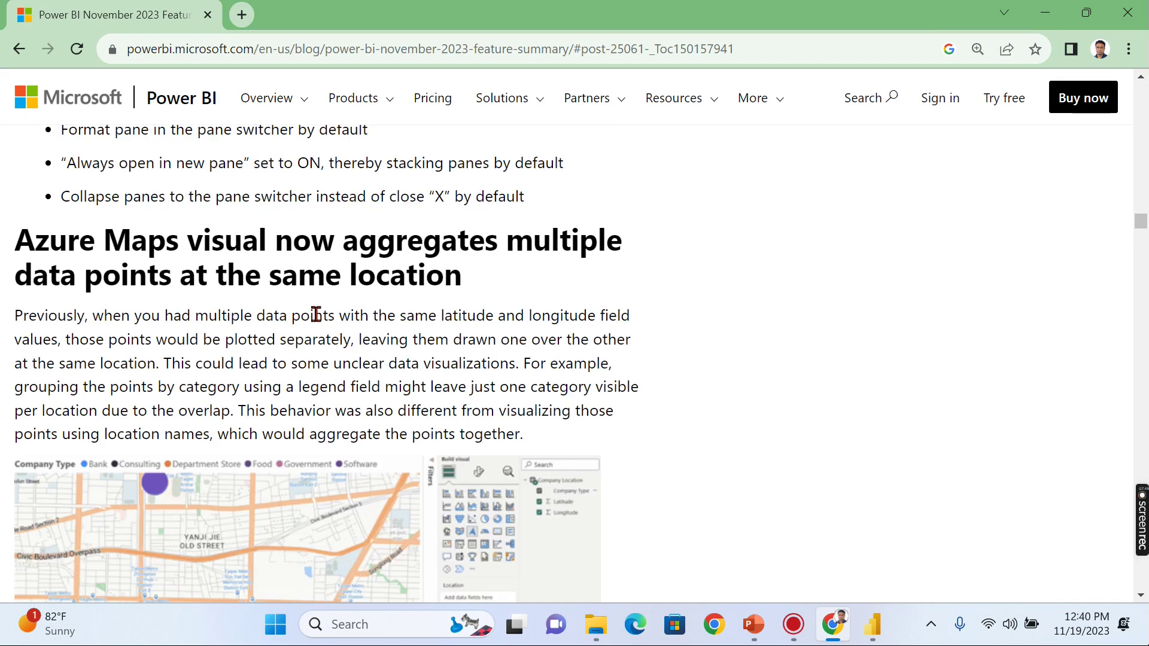
scroll(315, 315, "down", 10)
- Return to the top of the blog and jump to the Explore entry in its Contents list
key("Home")
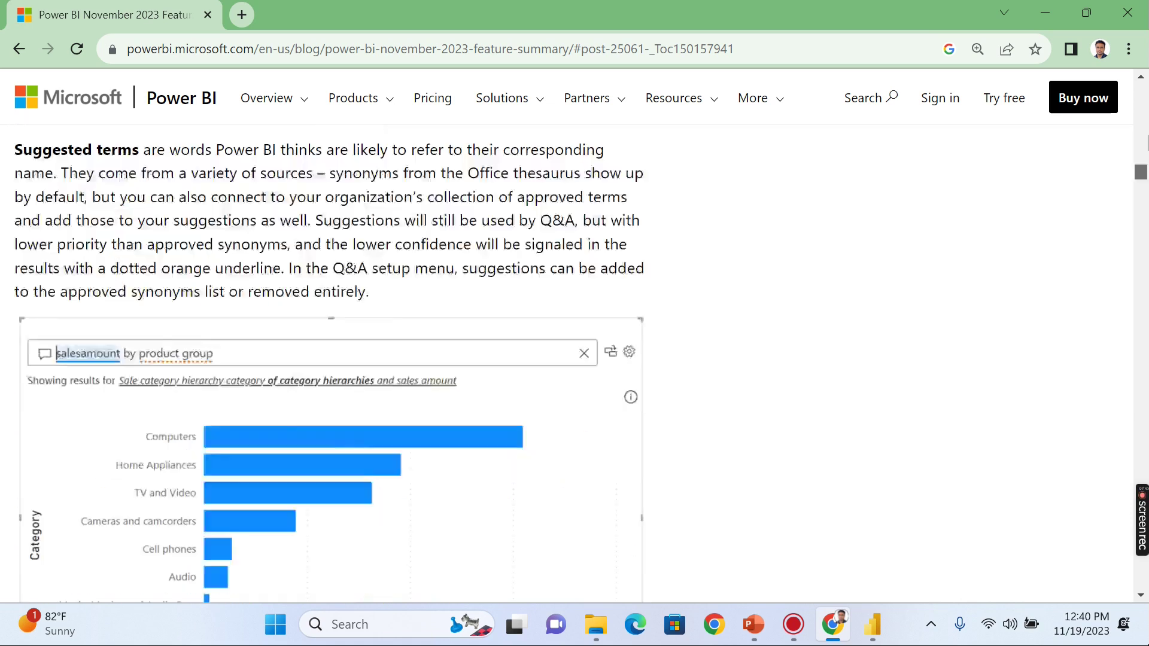
scroll(441, 259, "down", 15)
scroll(335, 401, "down", 3)
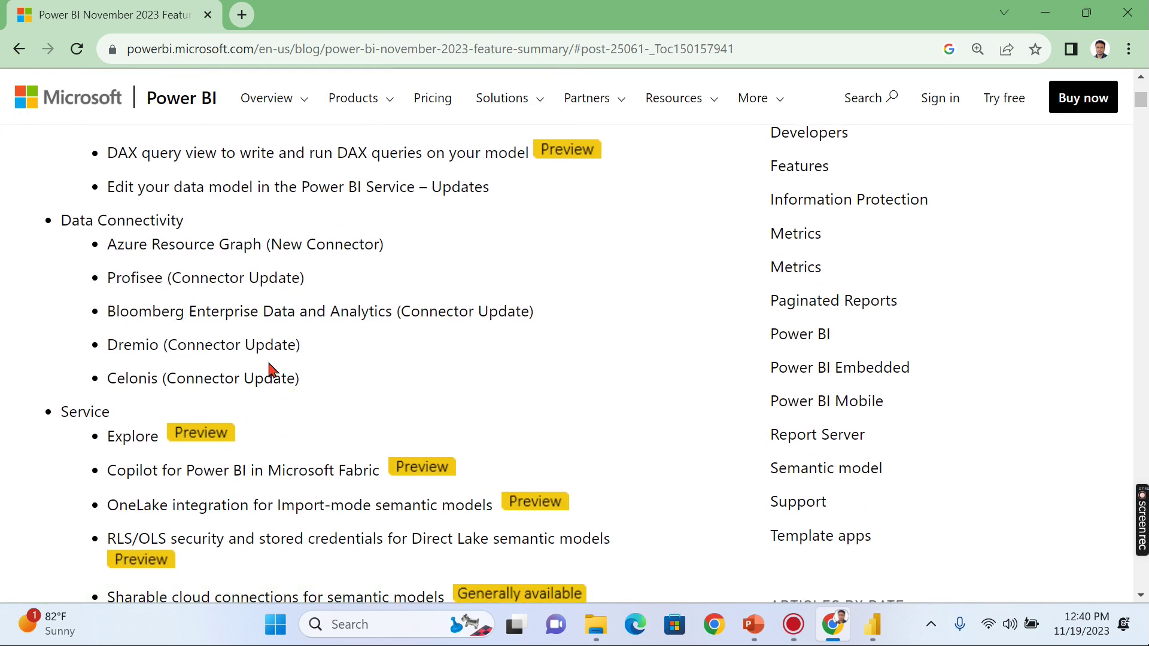
left_click(141, 443)
- Read through the Explore screenshots down to the 'sample exploration' Save this exploration dialog
scroll(494, 405, "down", 8)
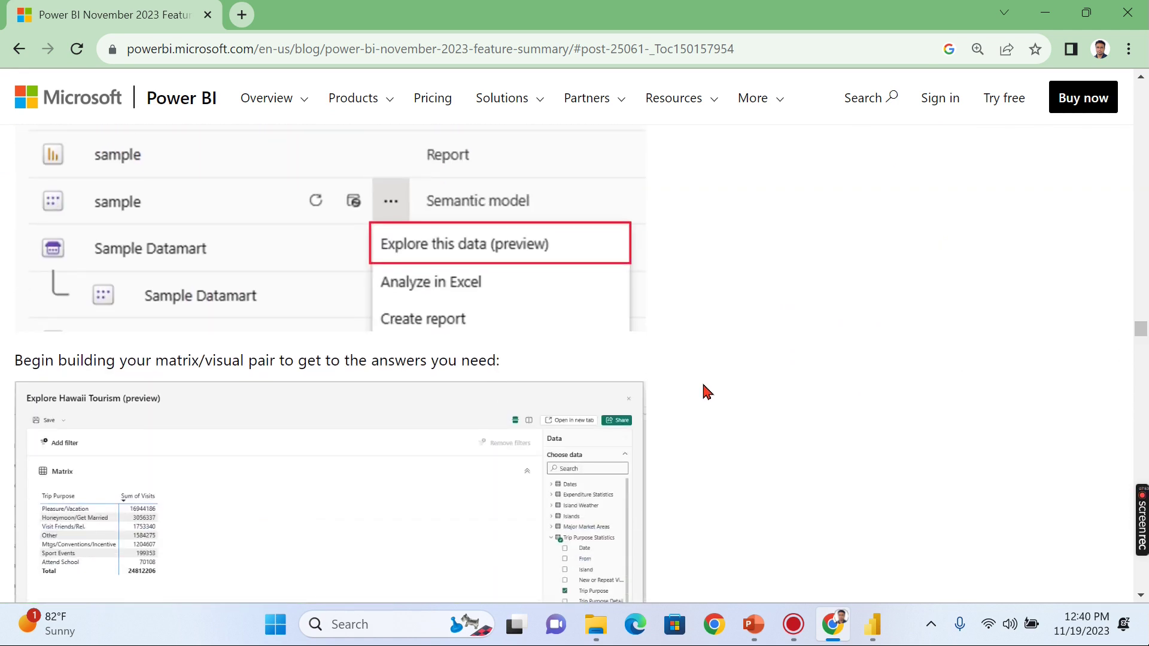
scroll(762, 336, "up", 6)
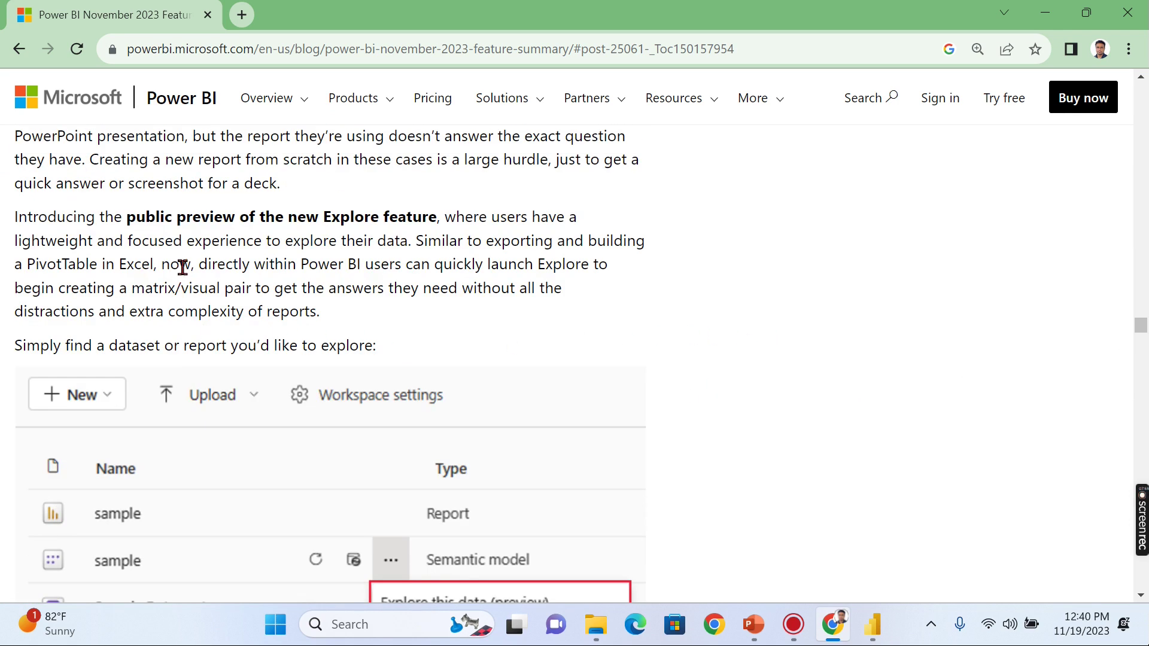
scroll(378, 310, "down", 2)
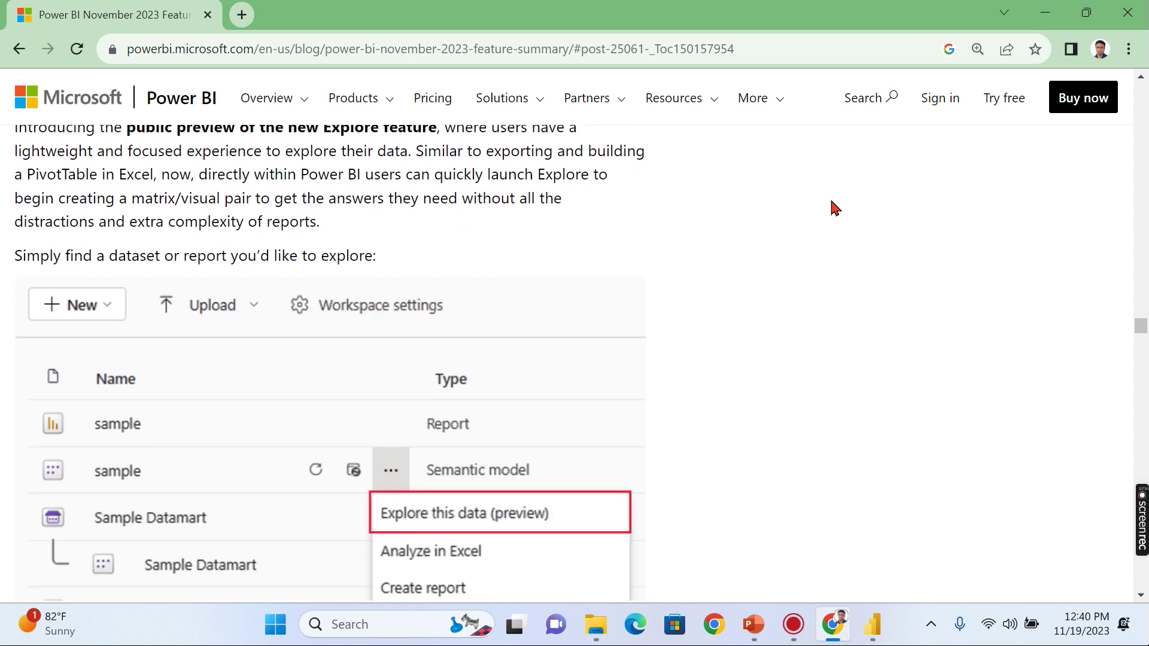
scroll(733, 271, "down", 2)
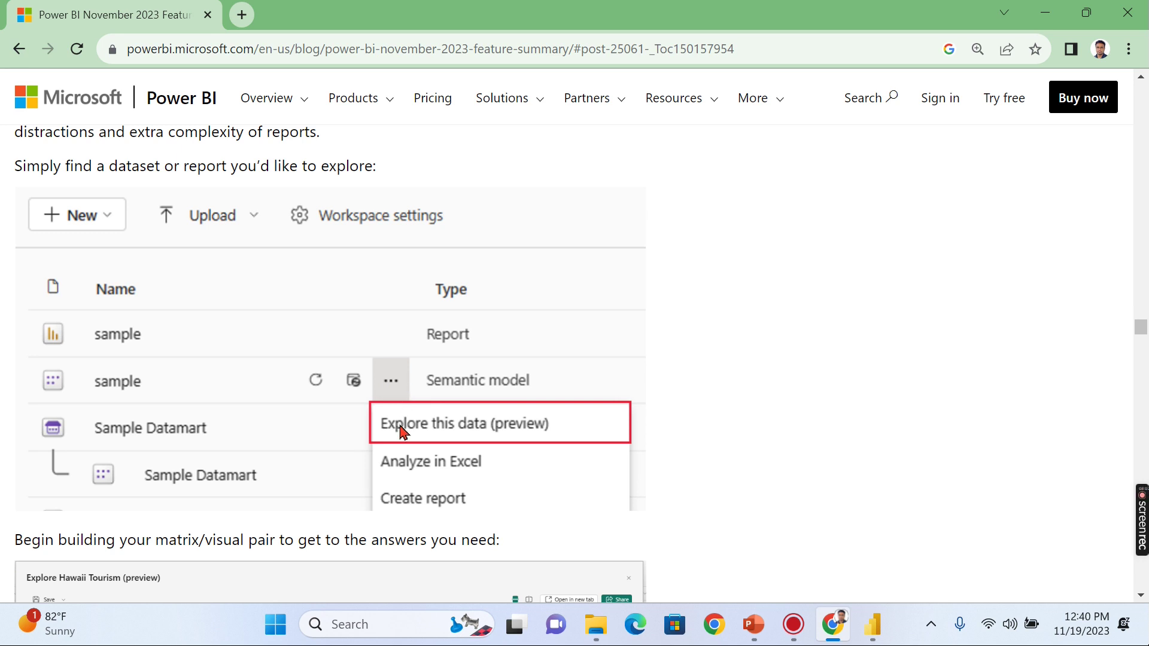
scroll(713, 410, "down", 4)
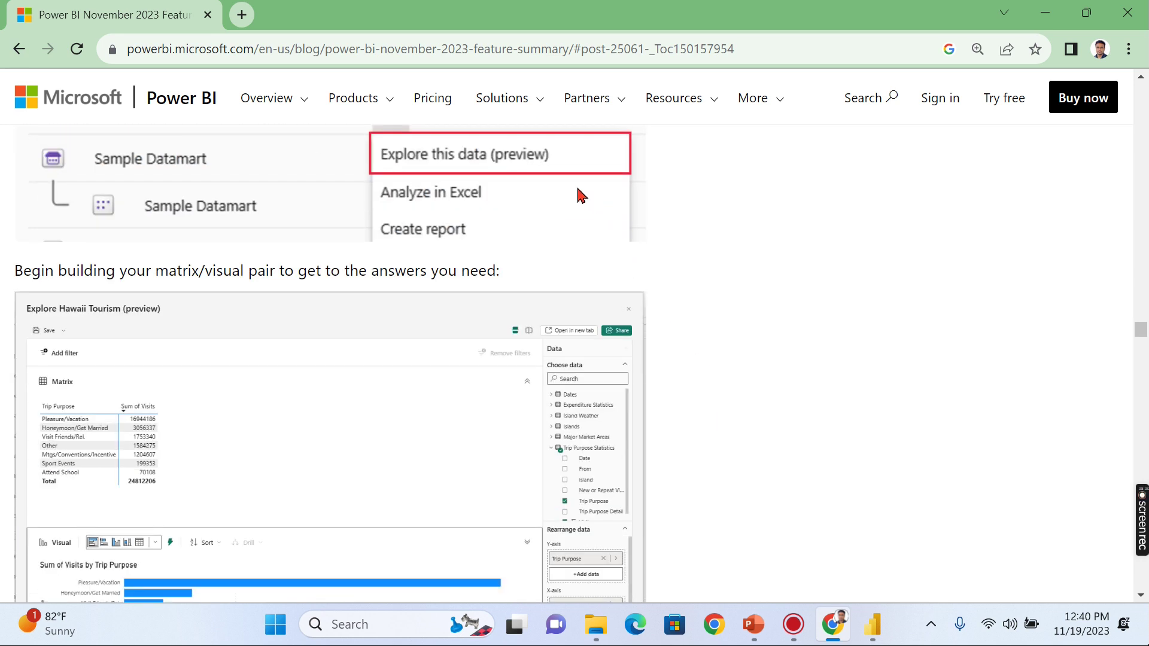
scroll(252, 375, "down", 3)
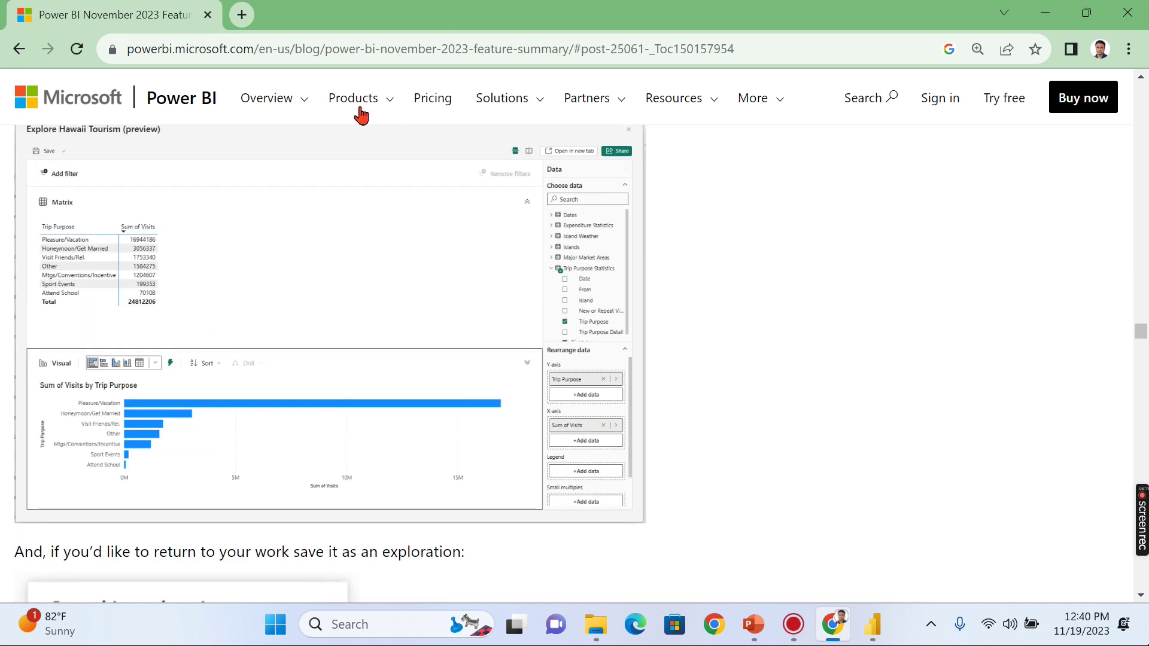
scroll(263, 269, "up", 3)
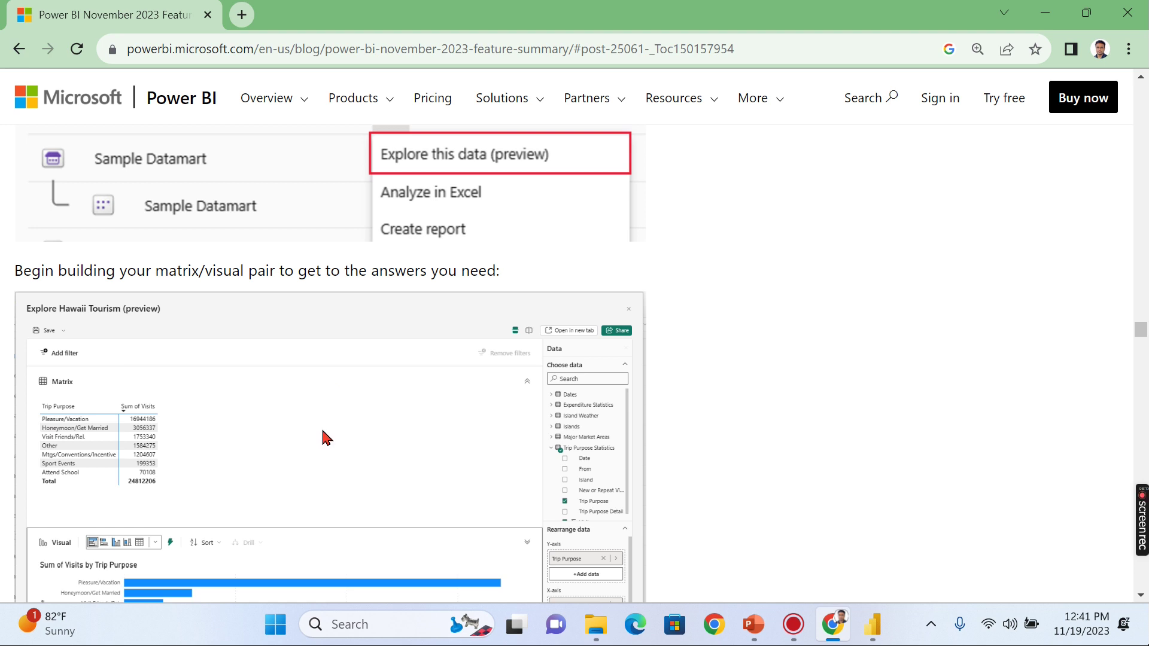
scroll(357, 445, "down", 1)
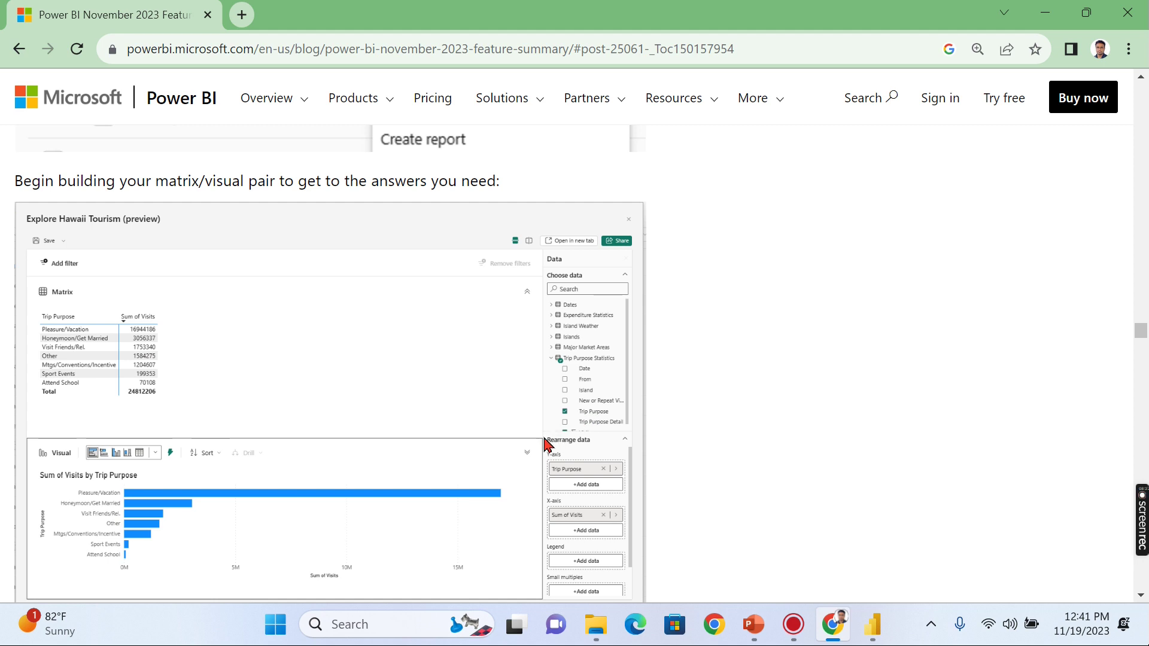
scroll(383, 488, "down", 1)
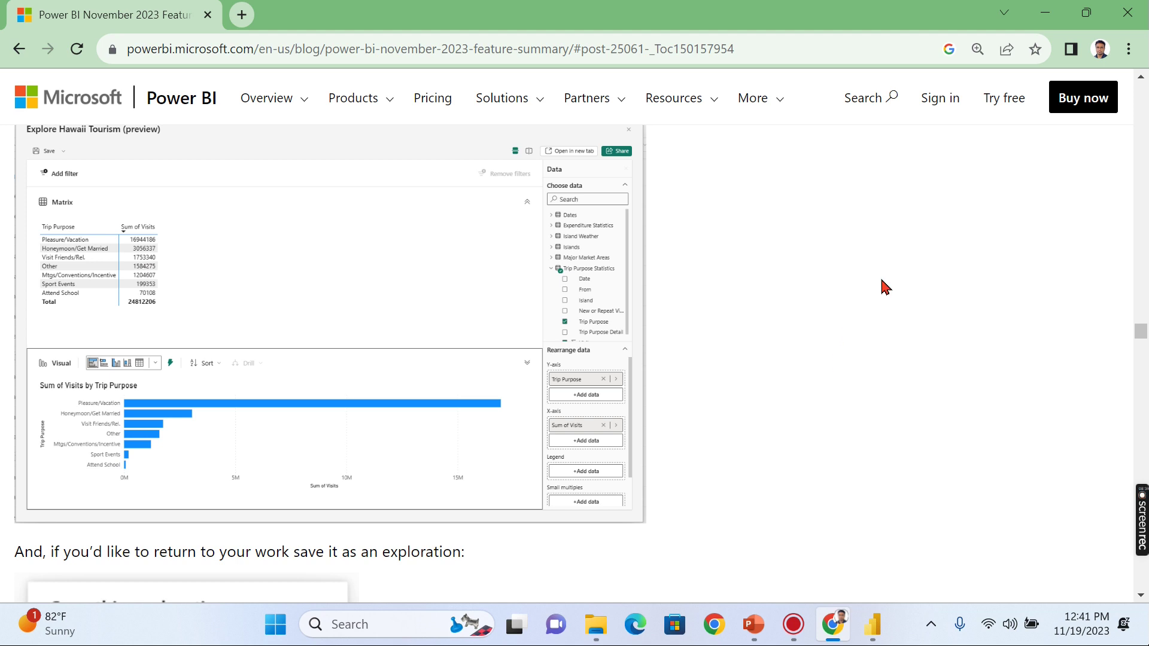
scroll(513, 335, "down", 5)
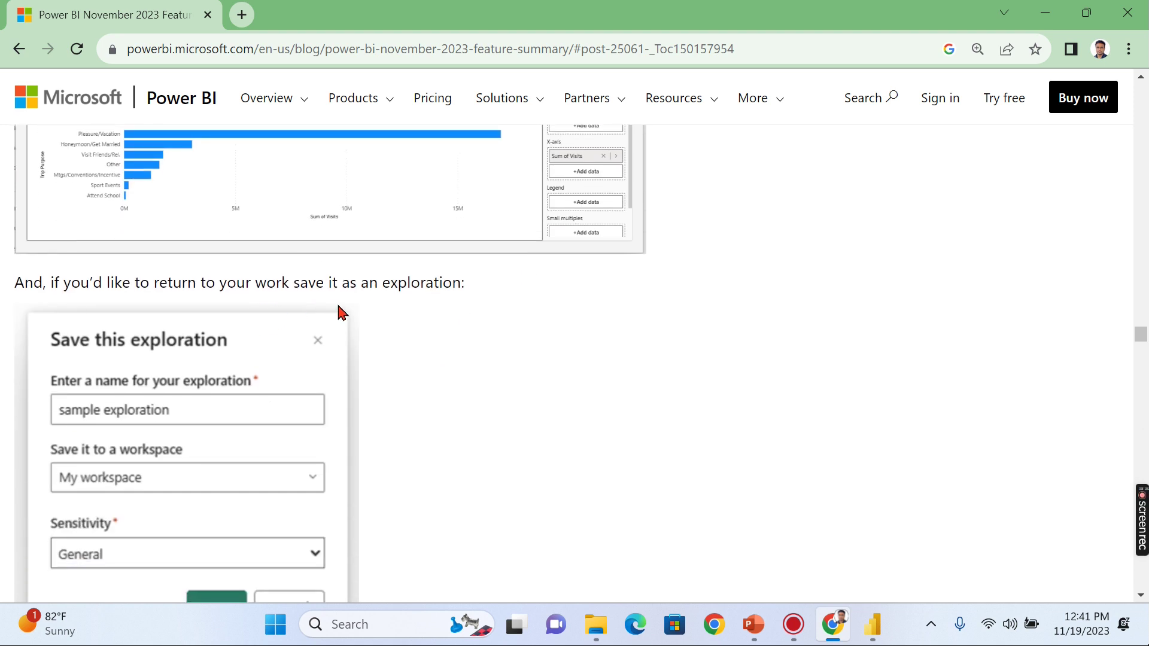
- Scroll back up to the Explore intro, then down to the Copilot for Power BI in Microsoft Fabric heading
scroll(285, 372, "down", 5)
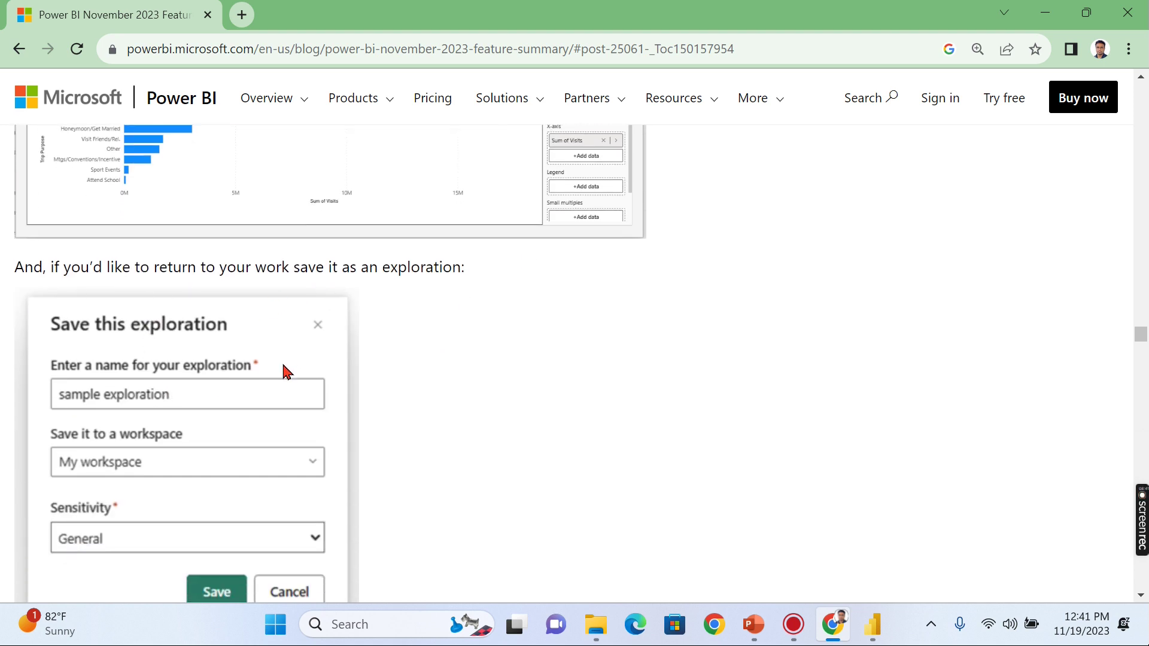
scroll(419, 347, "up", 3)
scroll(439, 354, "up", 15)
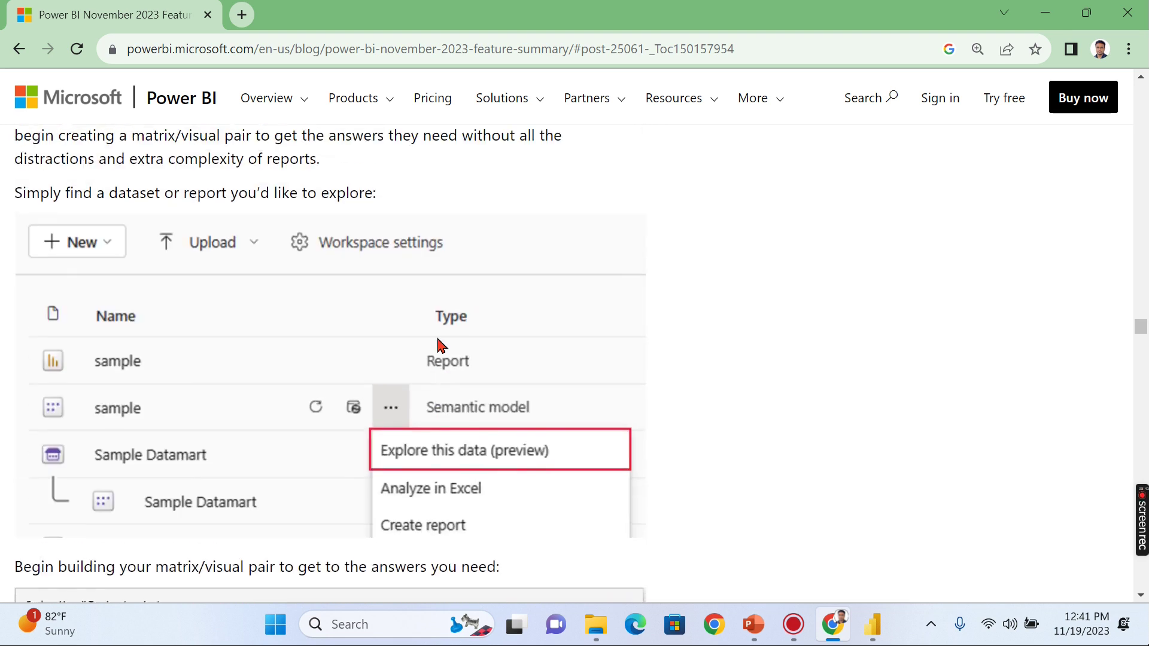
scroll(167, 372, "down", 3)
scroll(167, 372, "down", 1)
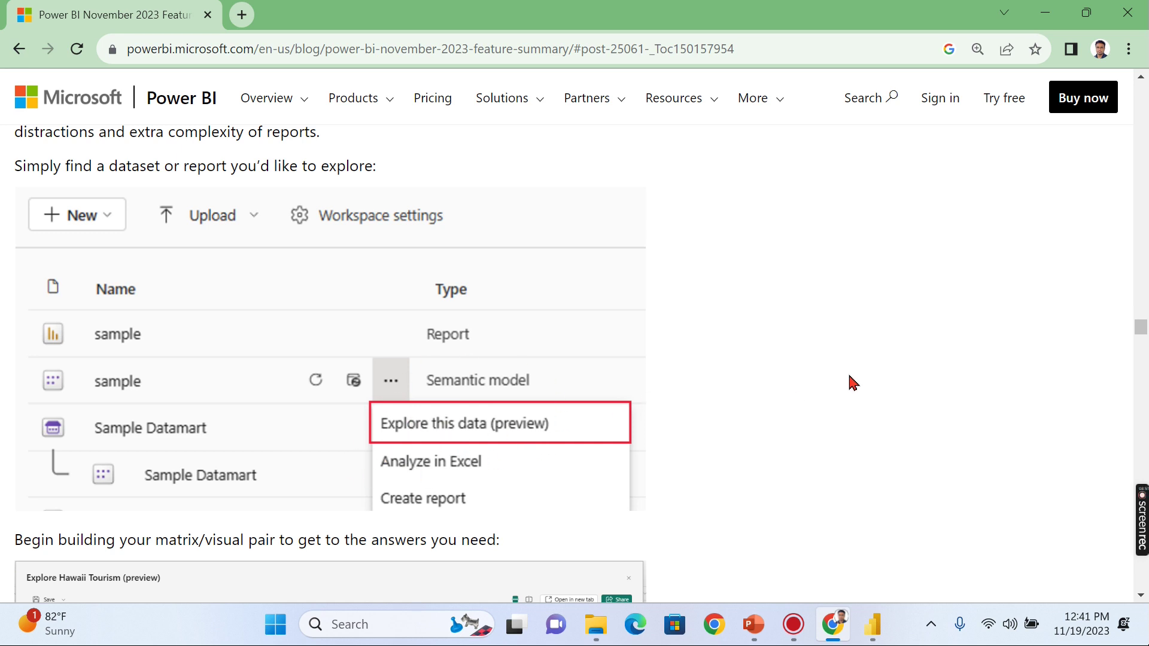
scroll(856, 366, "down", 3)
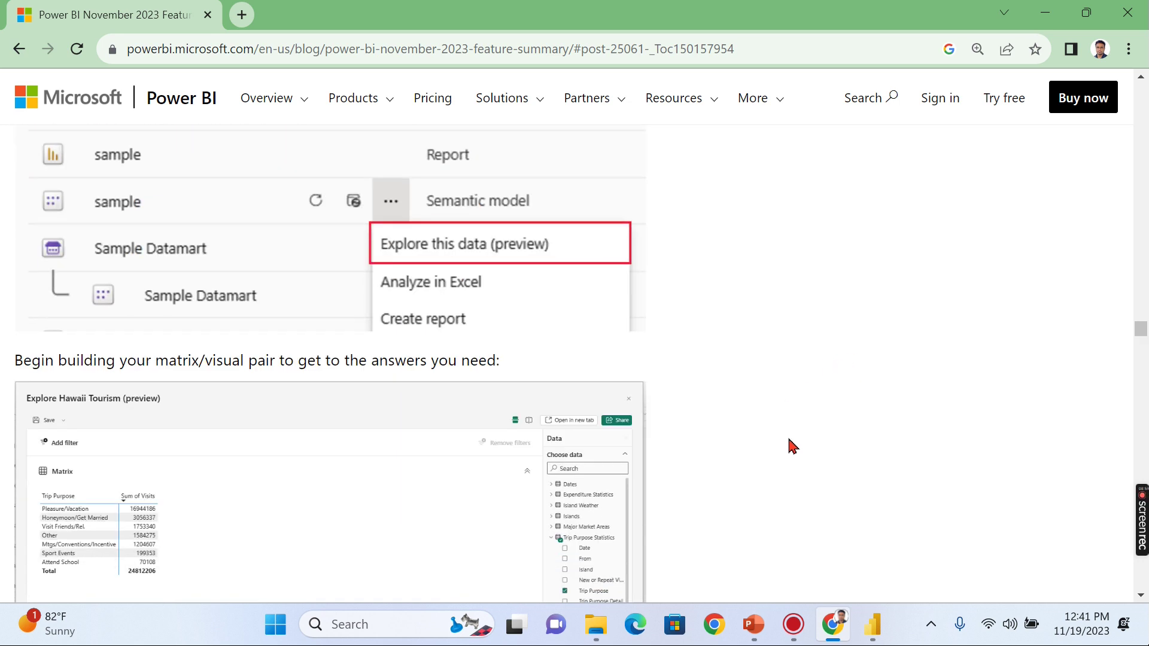
scroll(503, 434, "down", 2)
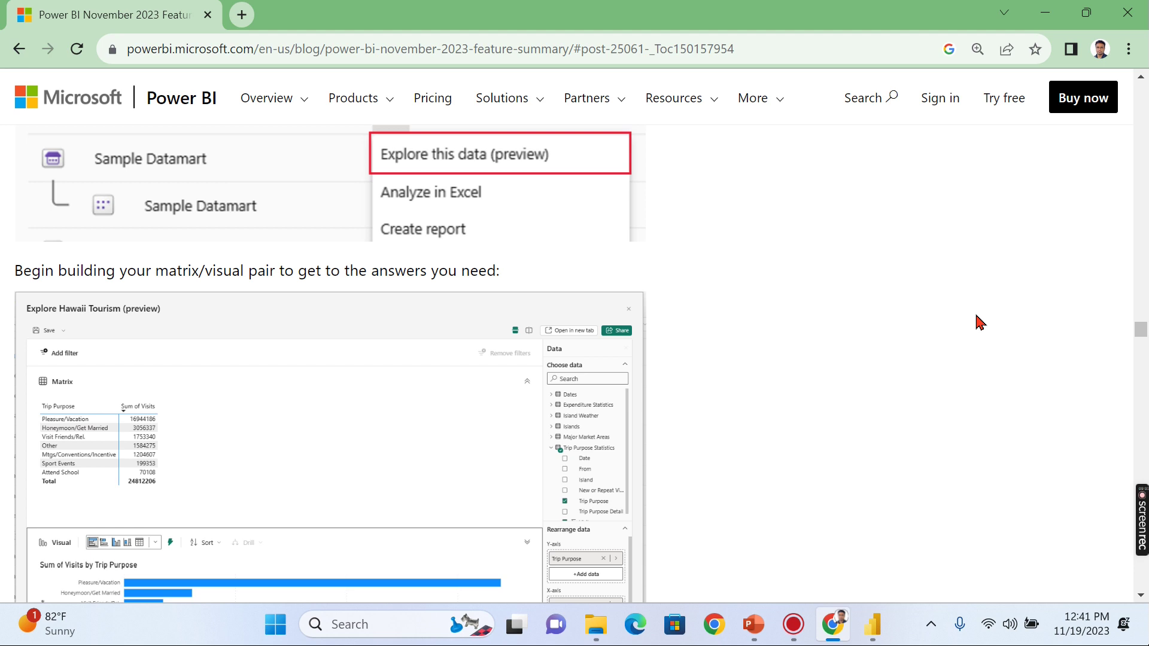
scroll(979, 322, "down", 3)
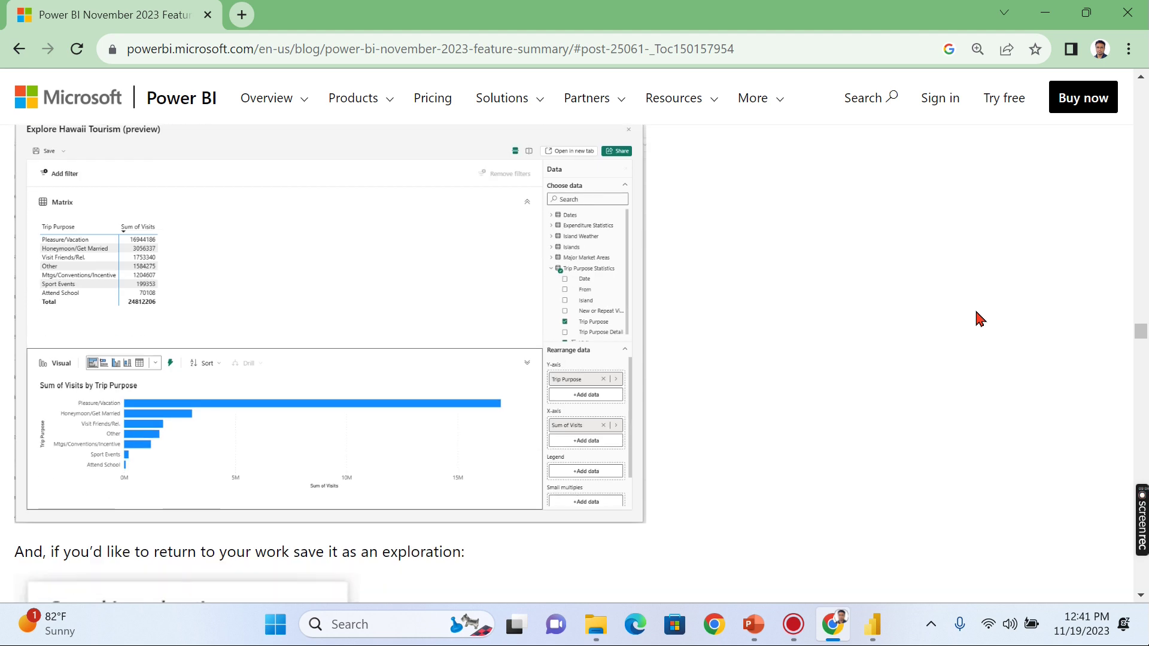
scroll(980, 317, "down", 5)
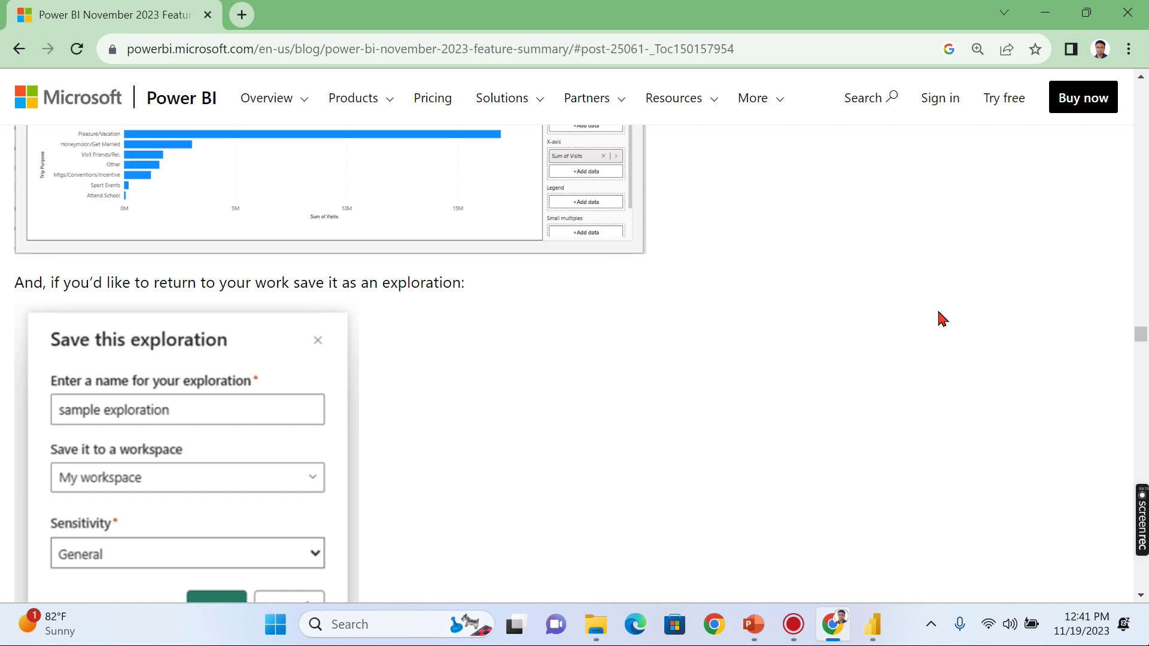
scroll(943, 315, "down", 3)
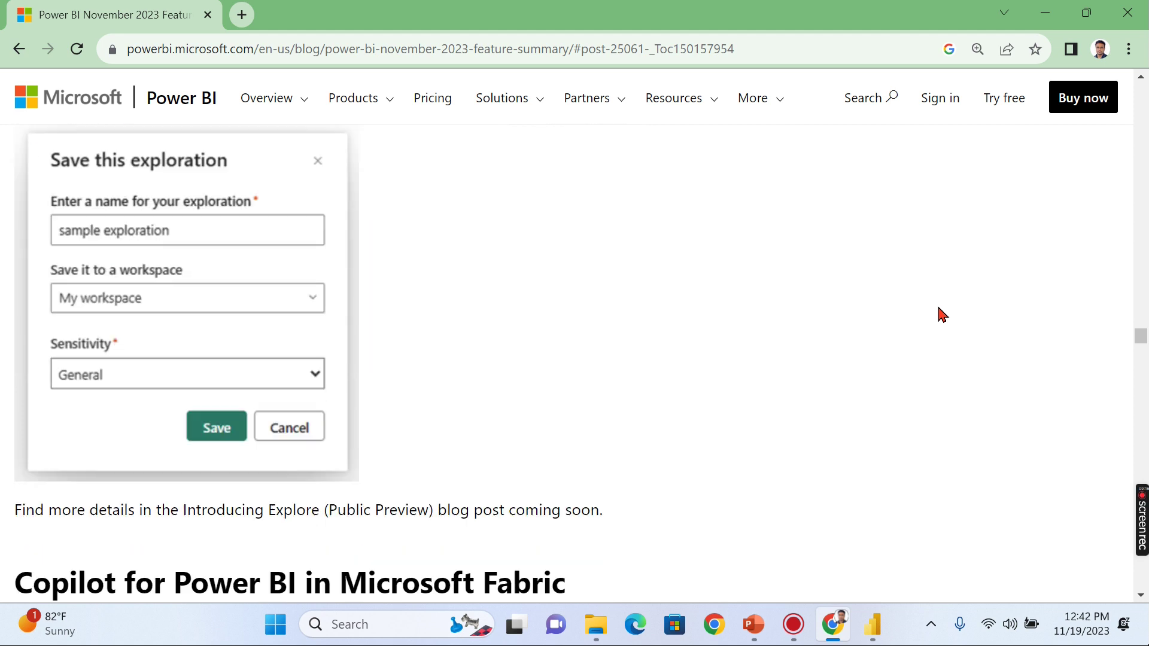
scroll(940, 314, "down", 3)
scroll(936, 324, "down", 2)
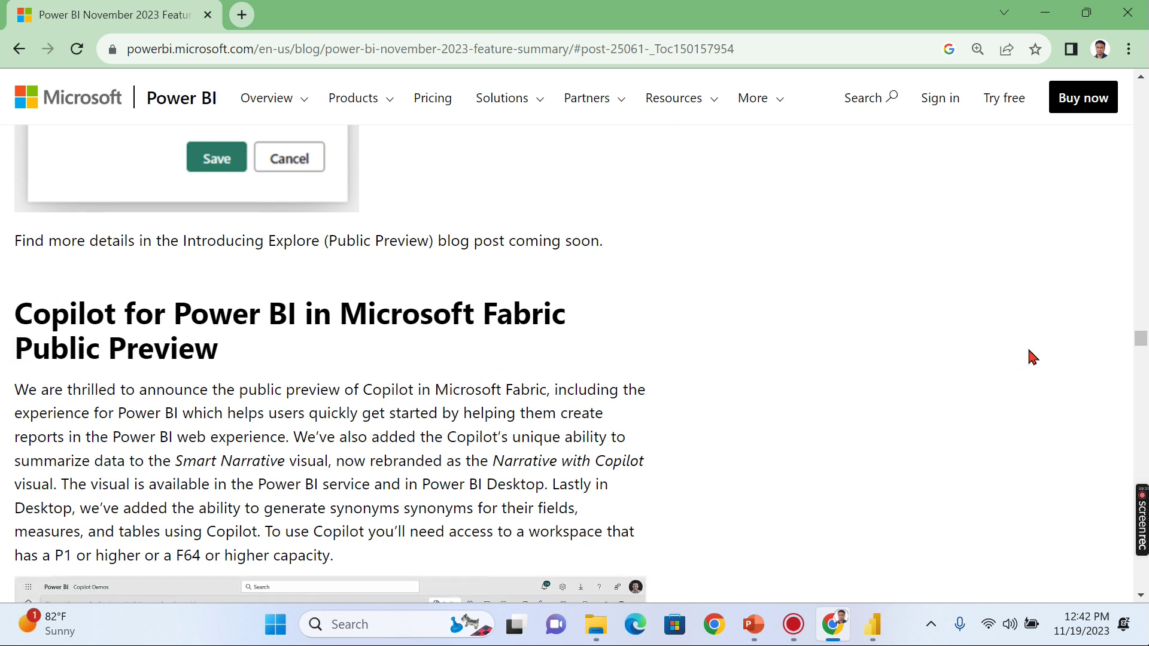
- Bring the Copilot 'Analyzing Customer Habits' report screenshot into view, then move focus off Chrome
scroll(1033, 356, "down", 3)
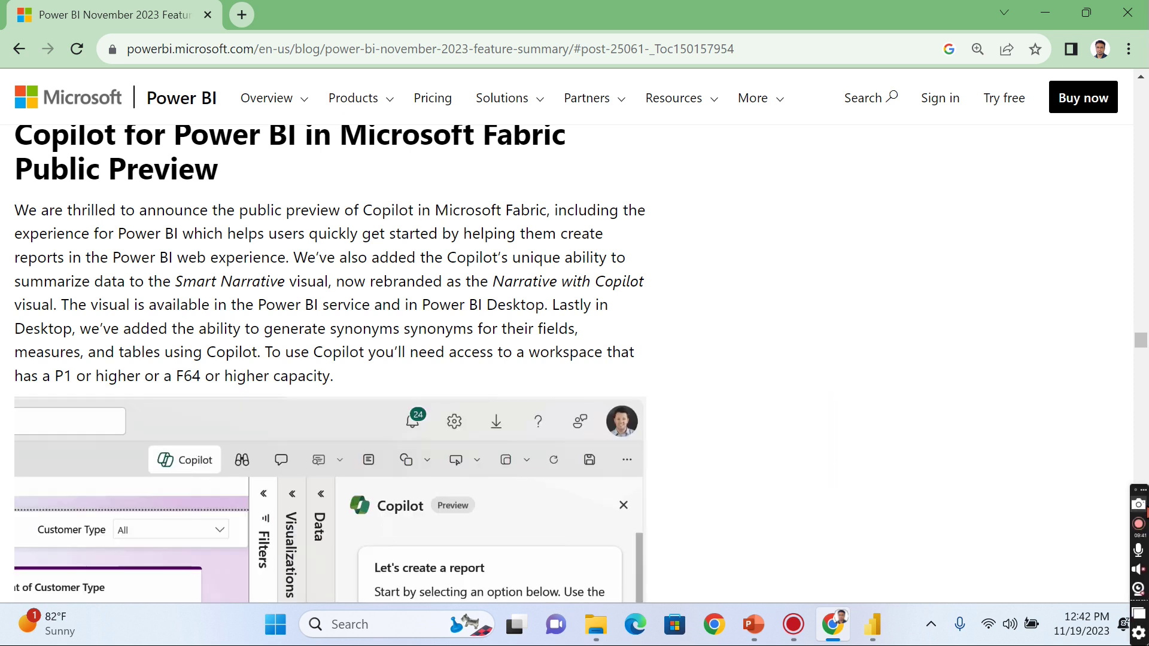
left_click(1140, 525)
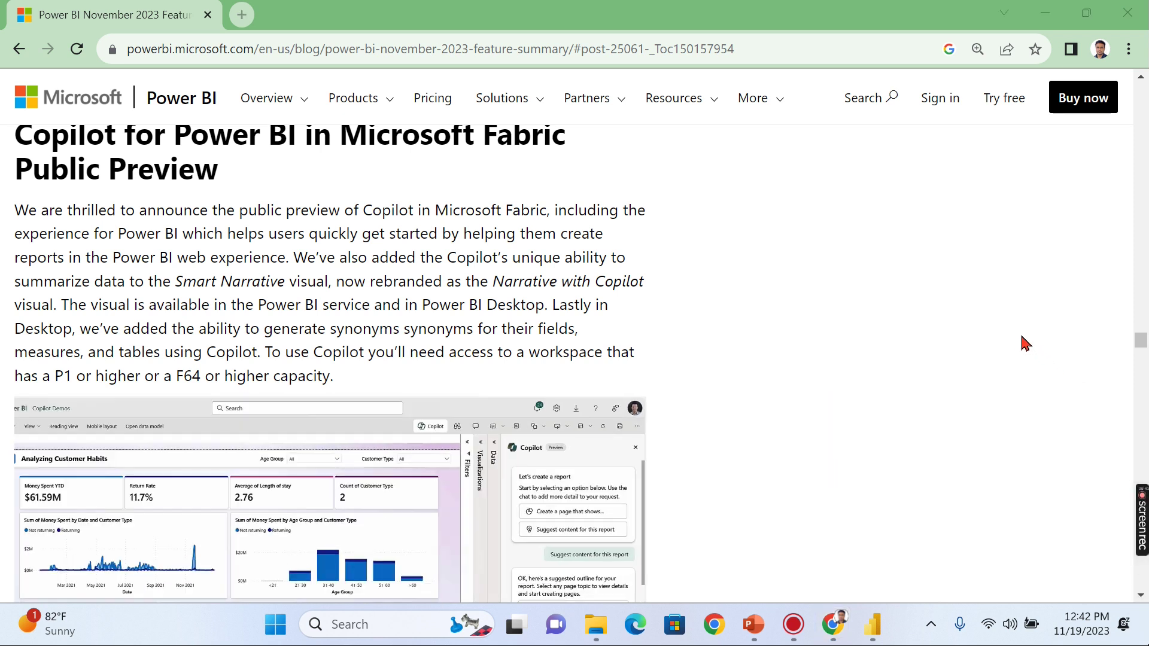